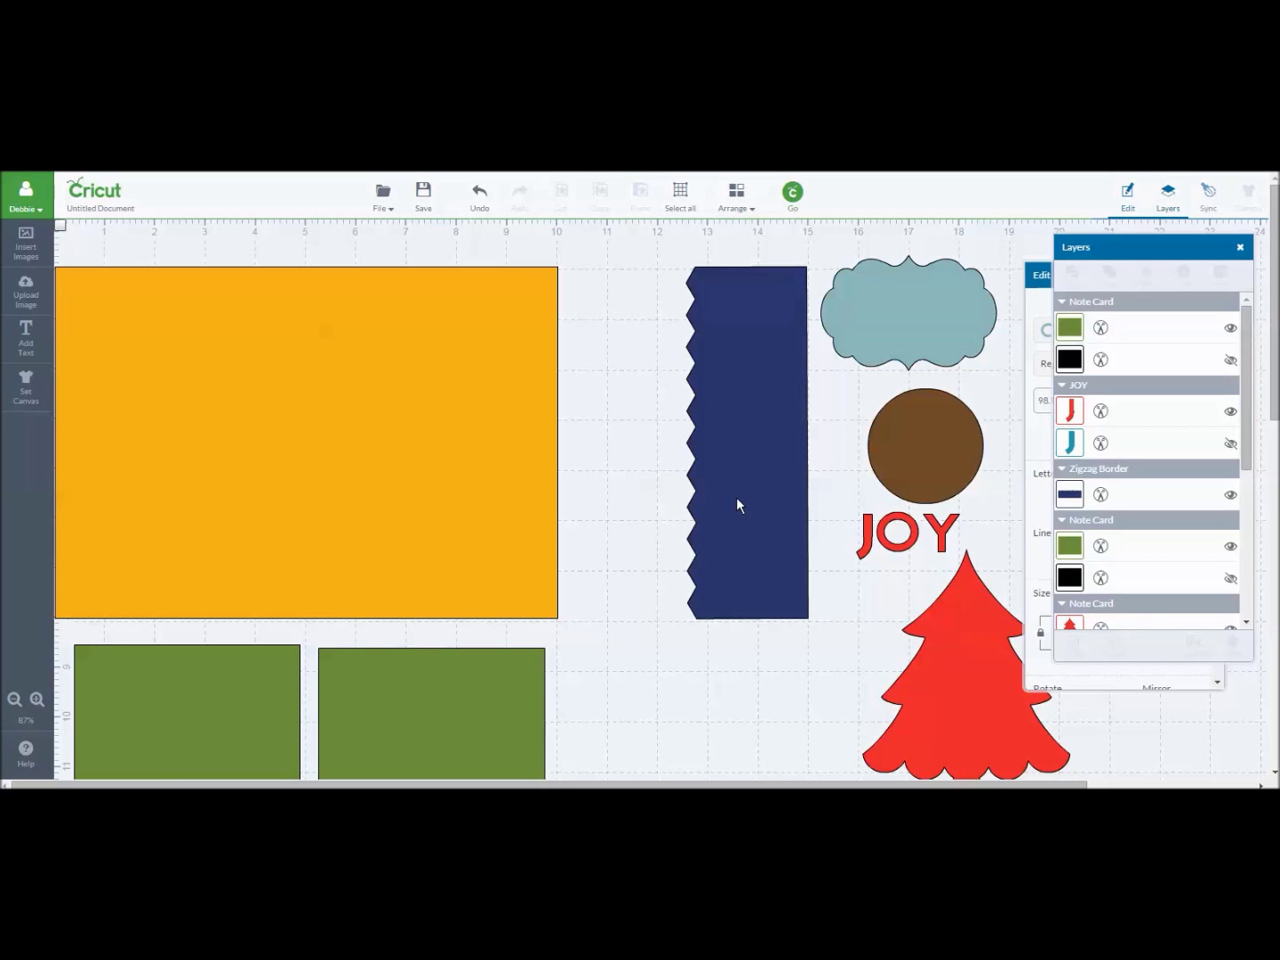
Lay the navy zigzag border over the orange rectangle's right edge, select both, and slice them.
left_click_drag(736, 503, 592, 502)
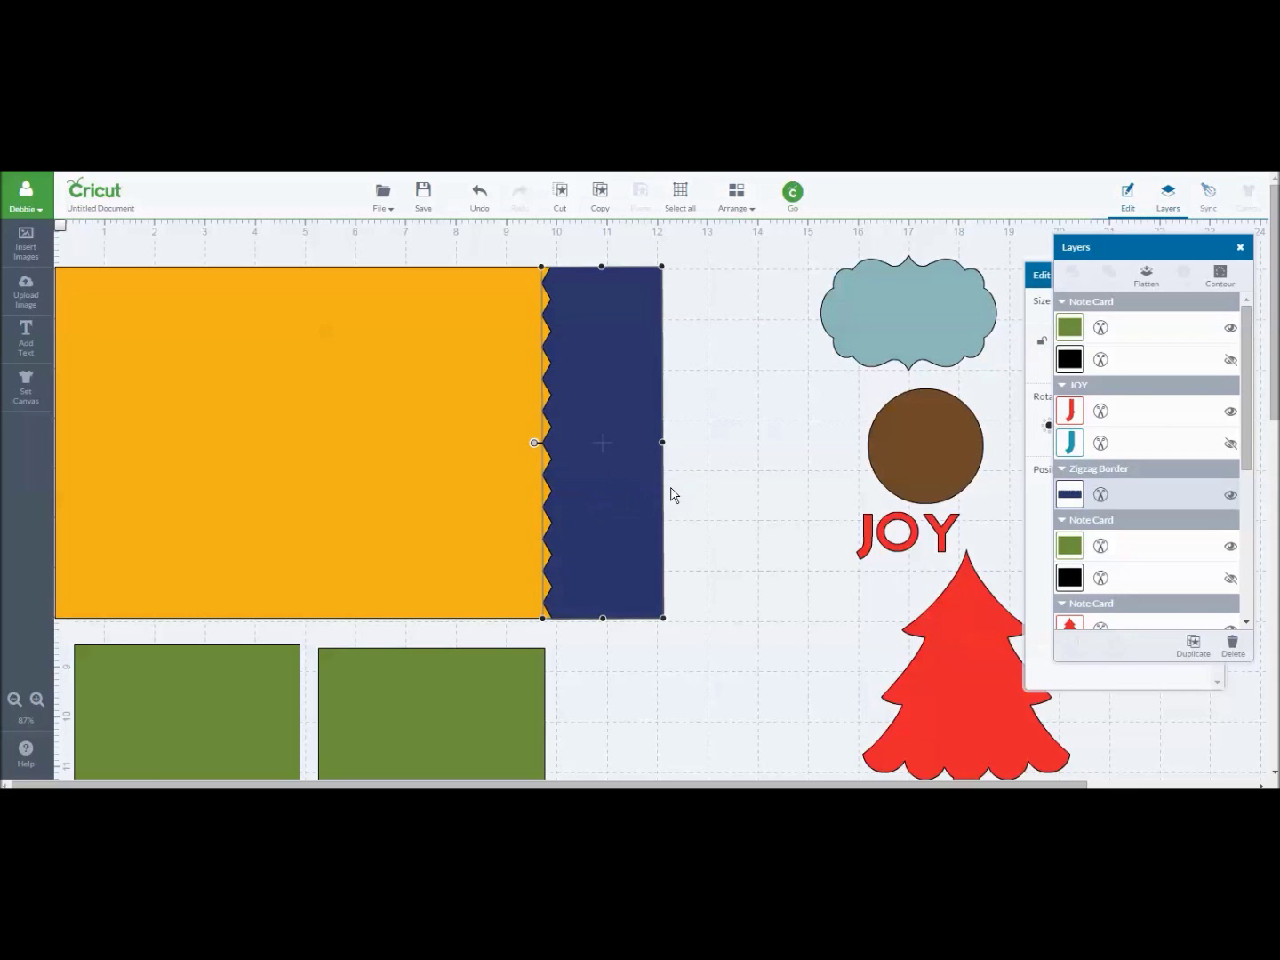
left_click(310, 556, "shift")
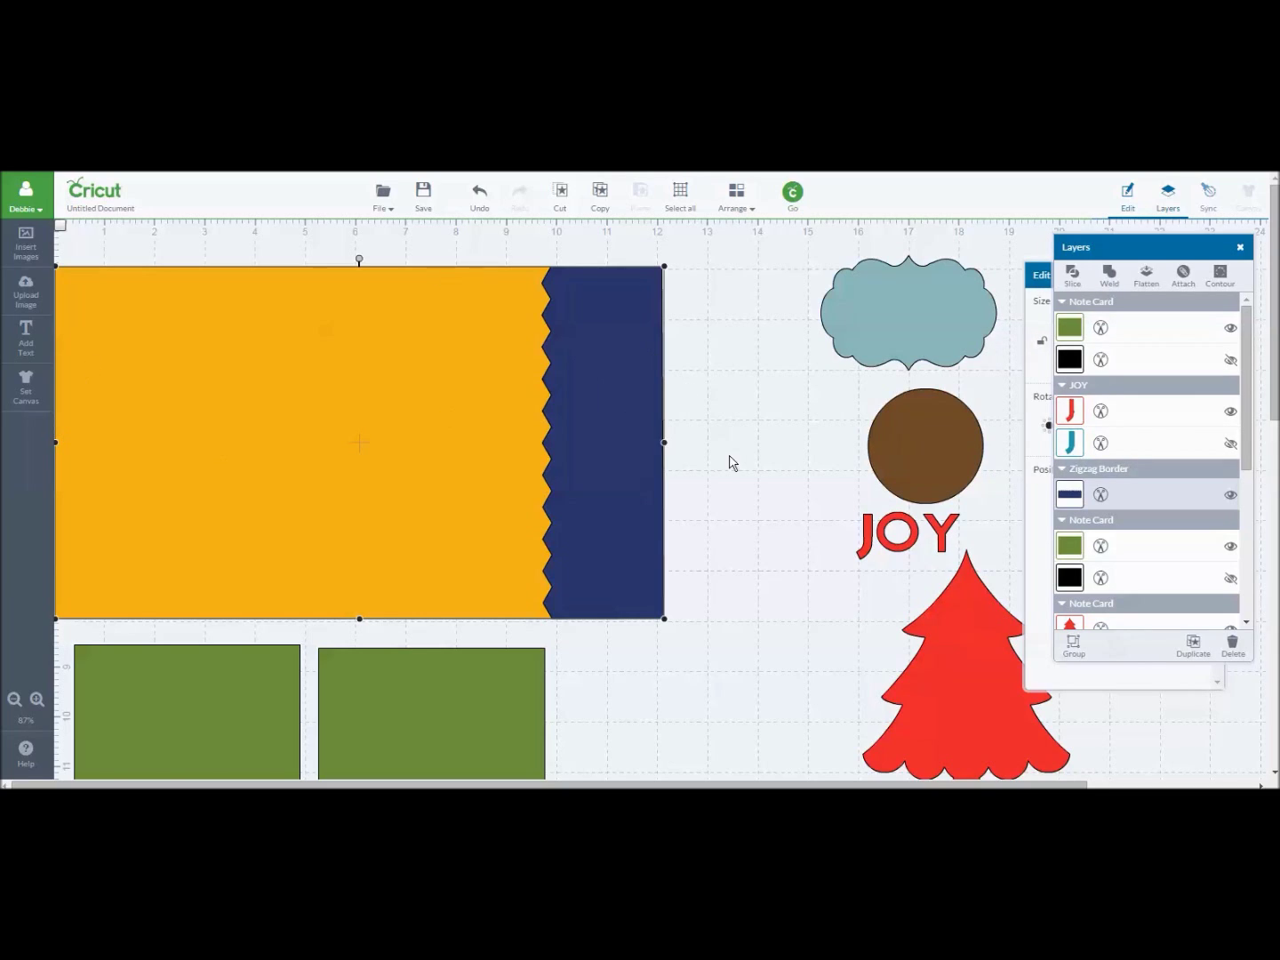
left_click(1075, 278)
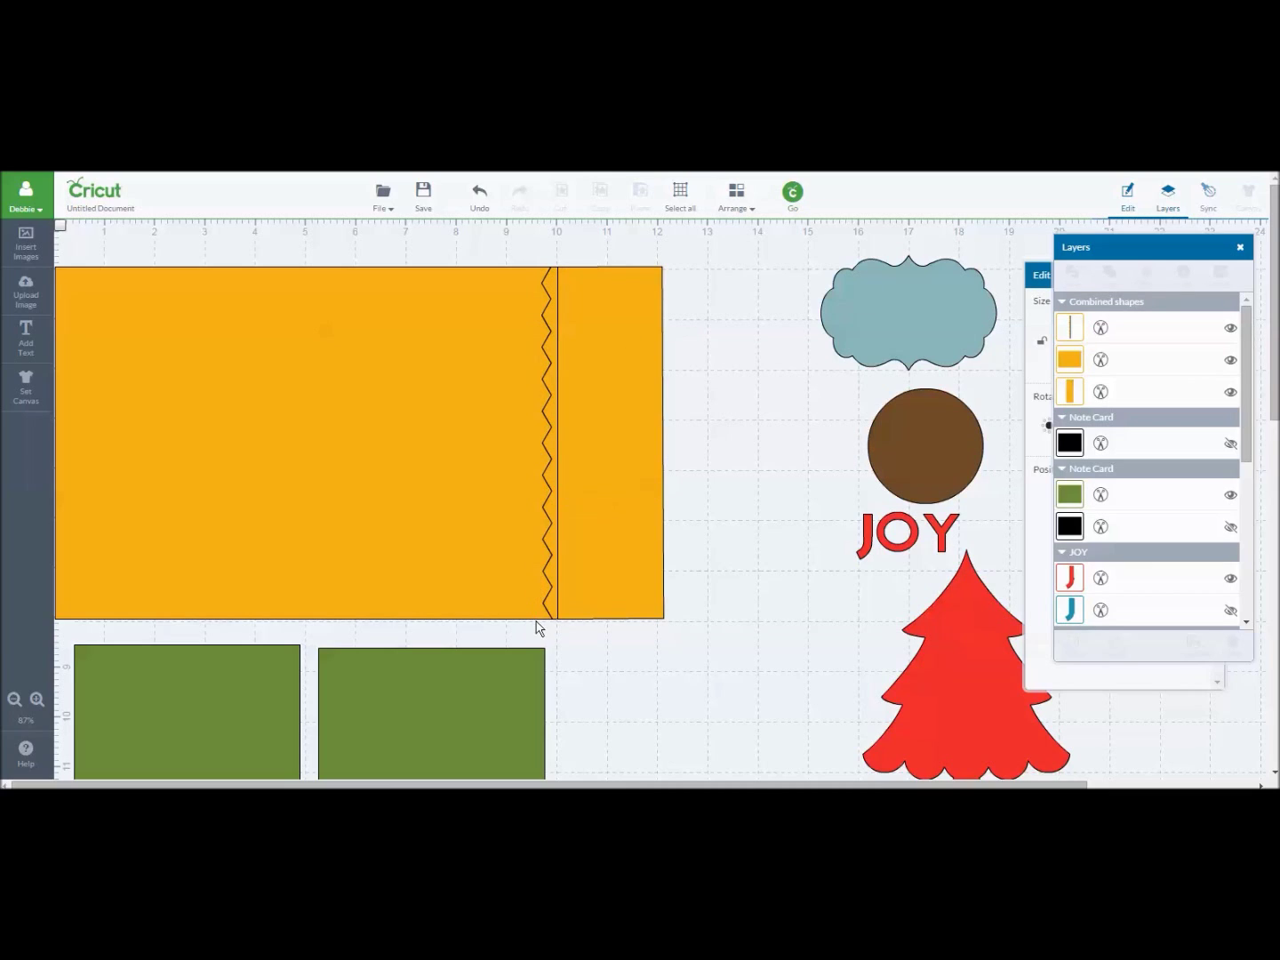
Pull the leftover right-hand orange piece and the thin zigzag strip away from the card.
left_click(621, 446)
left_click_drag(621, 444, 751, 442)
left_click_drag(555, 468, 679, 465)
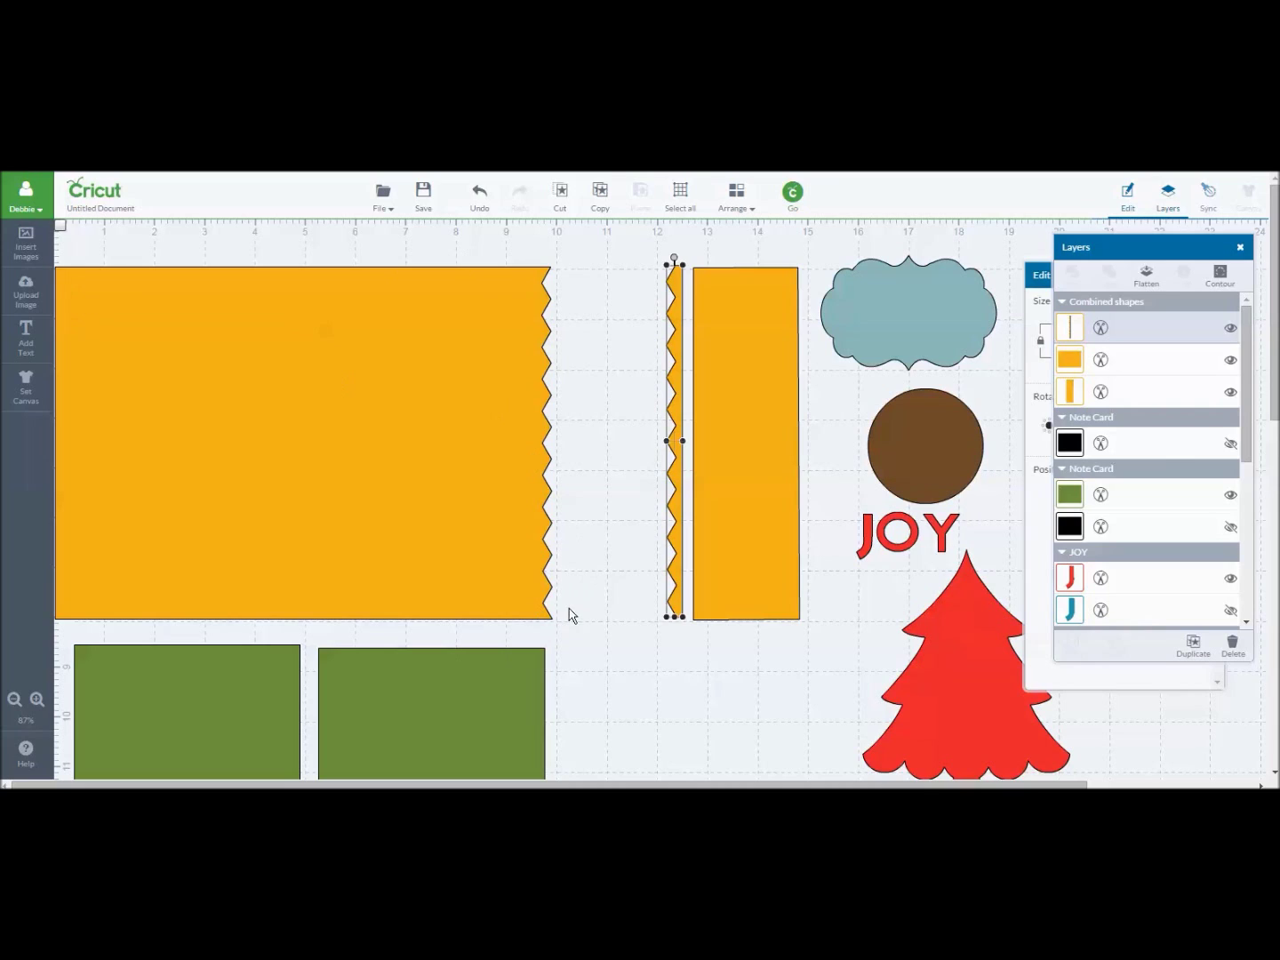
Delete the leftover orange piece and the thin zigzag strip, then nudge the right green rectangle.
left_click(729, 596)
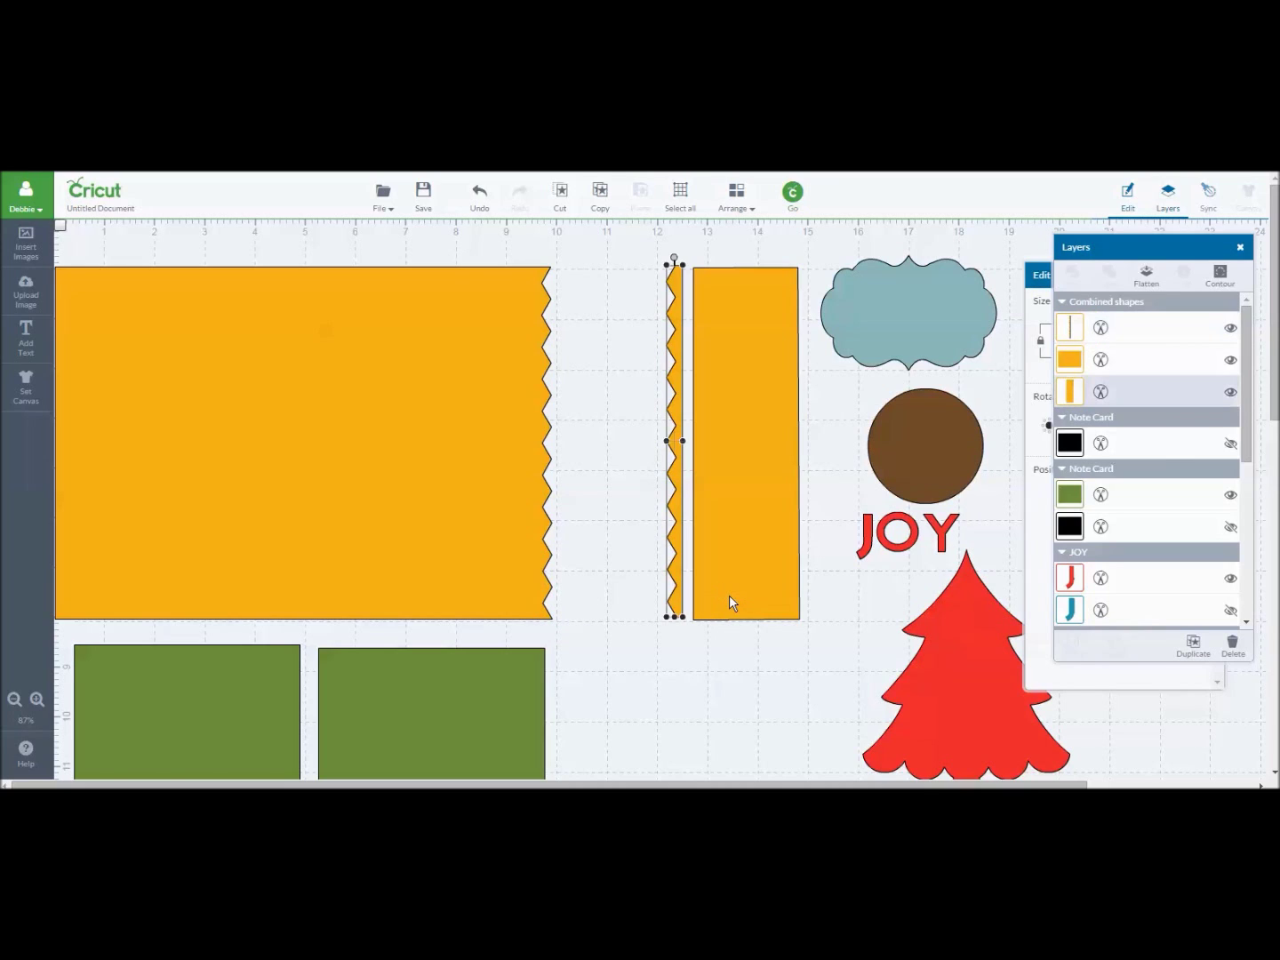
key("Delete")
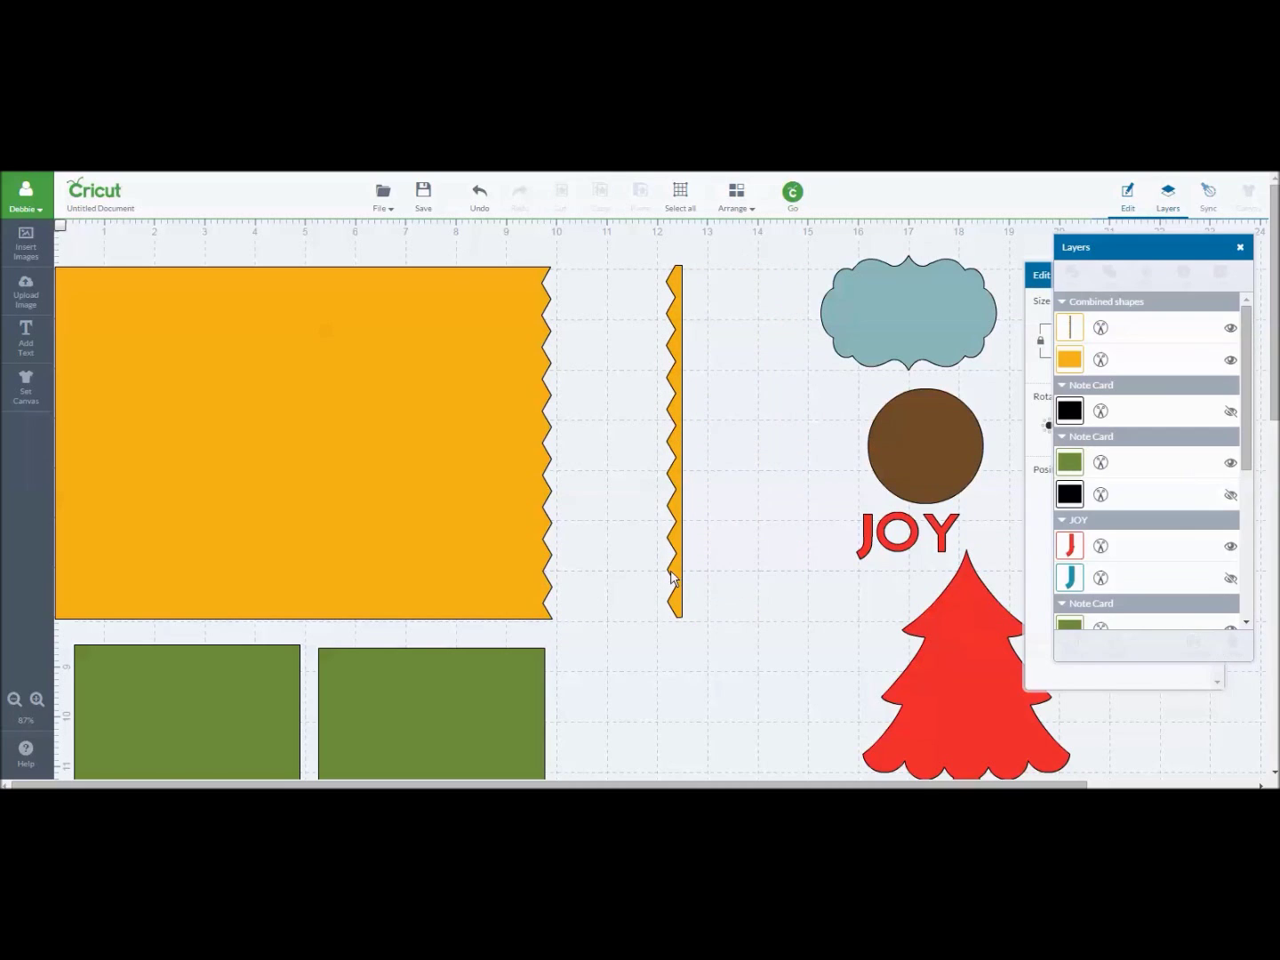
left_click(675, 578)
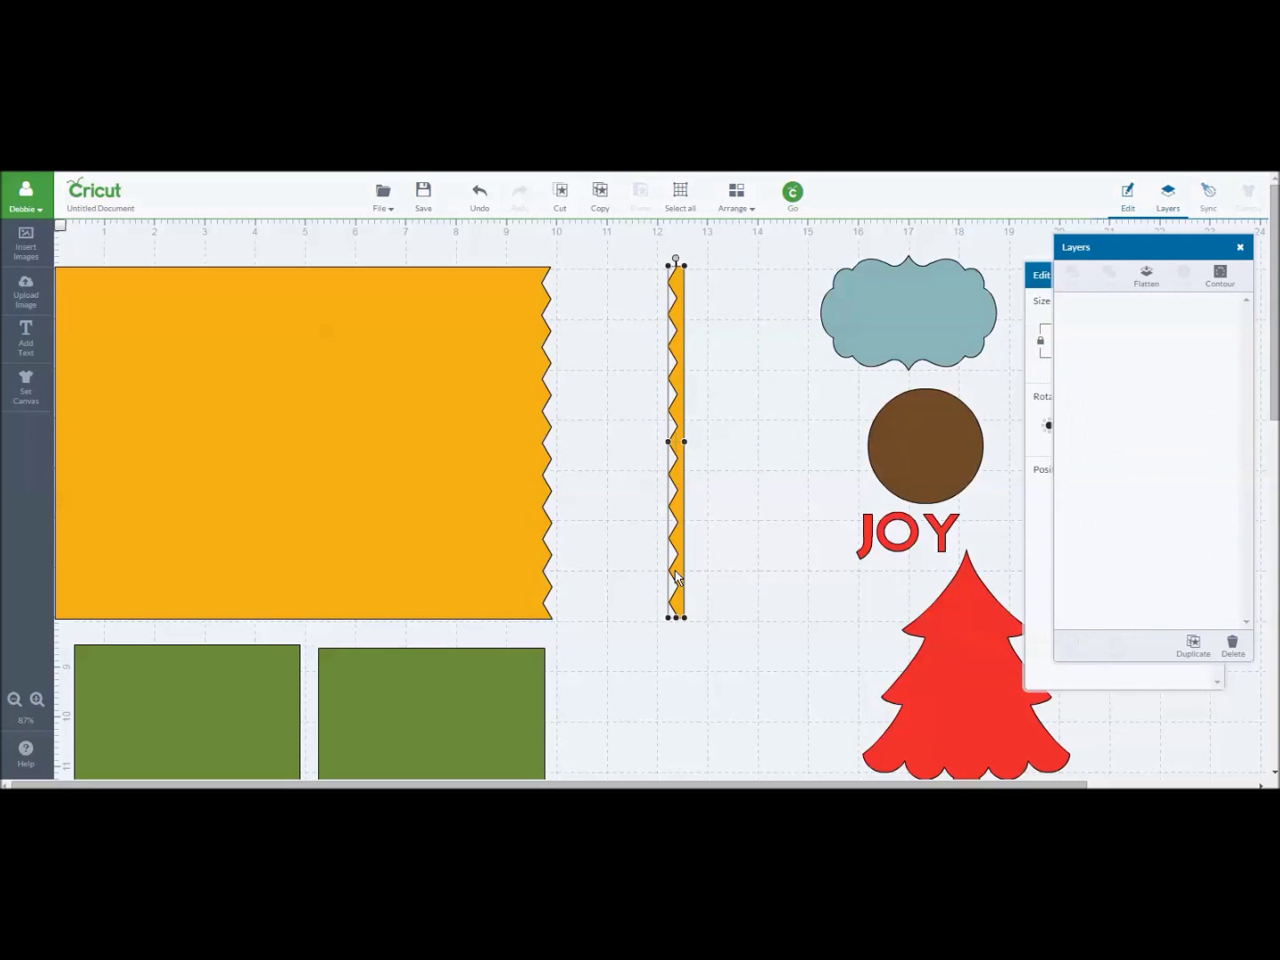
key("Delete")
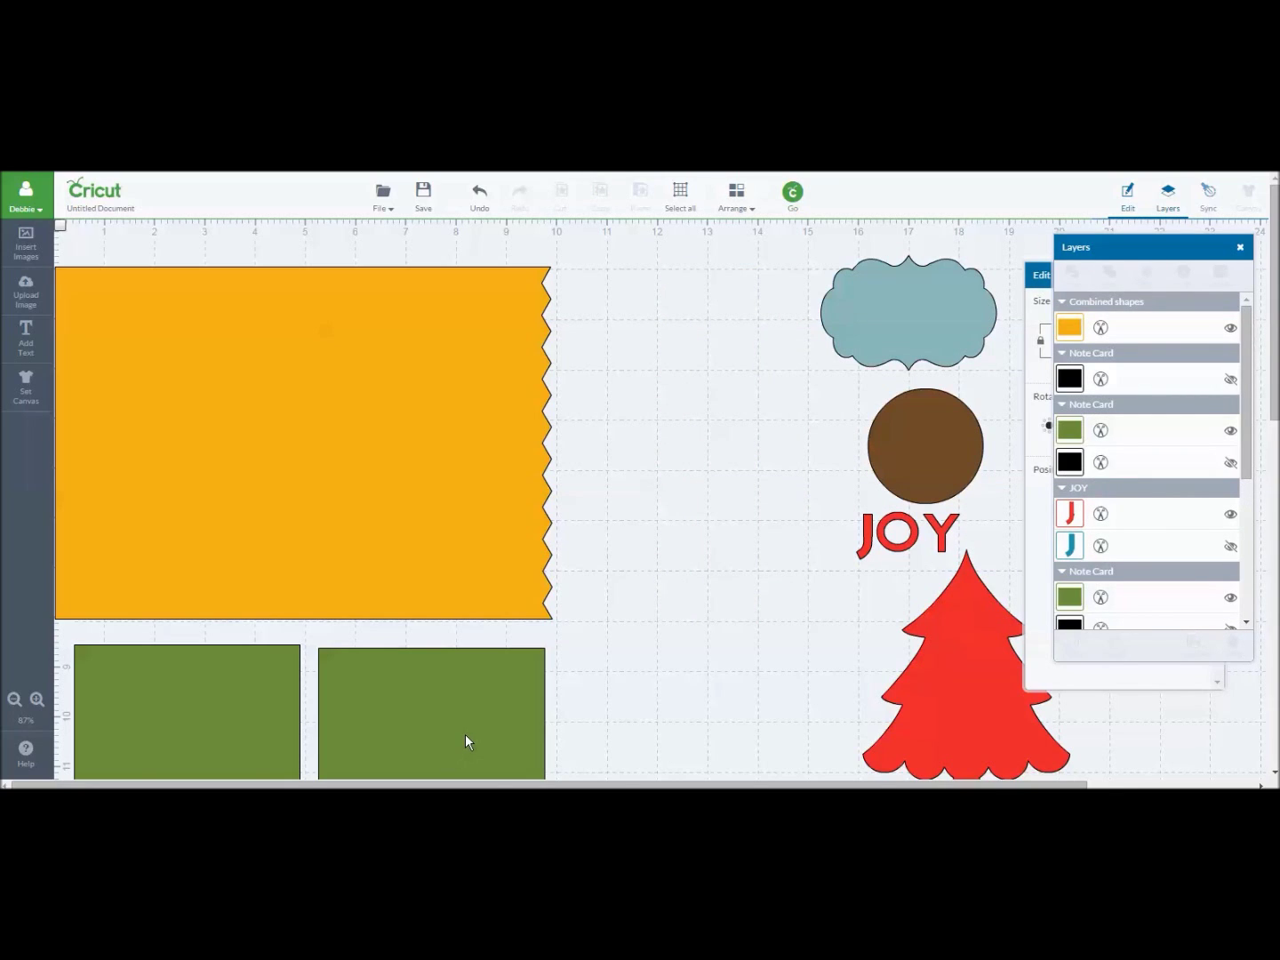
left_click_drag(465, 733, 500, 727)
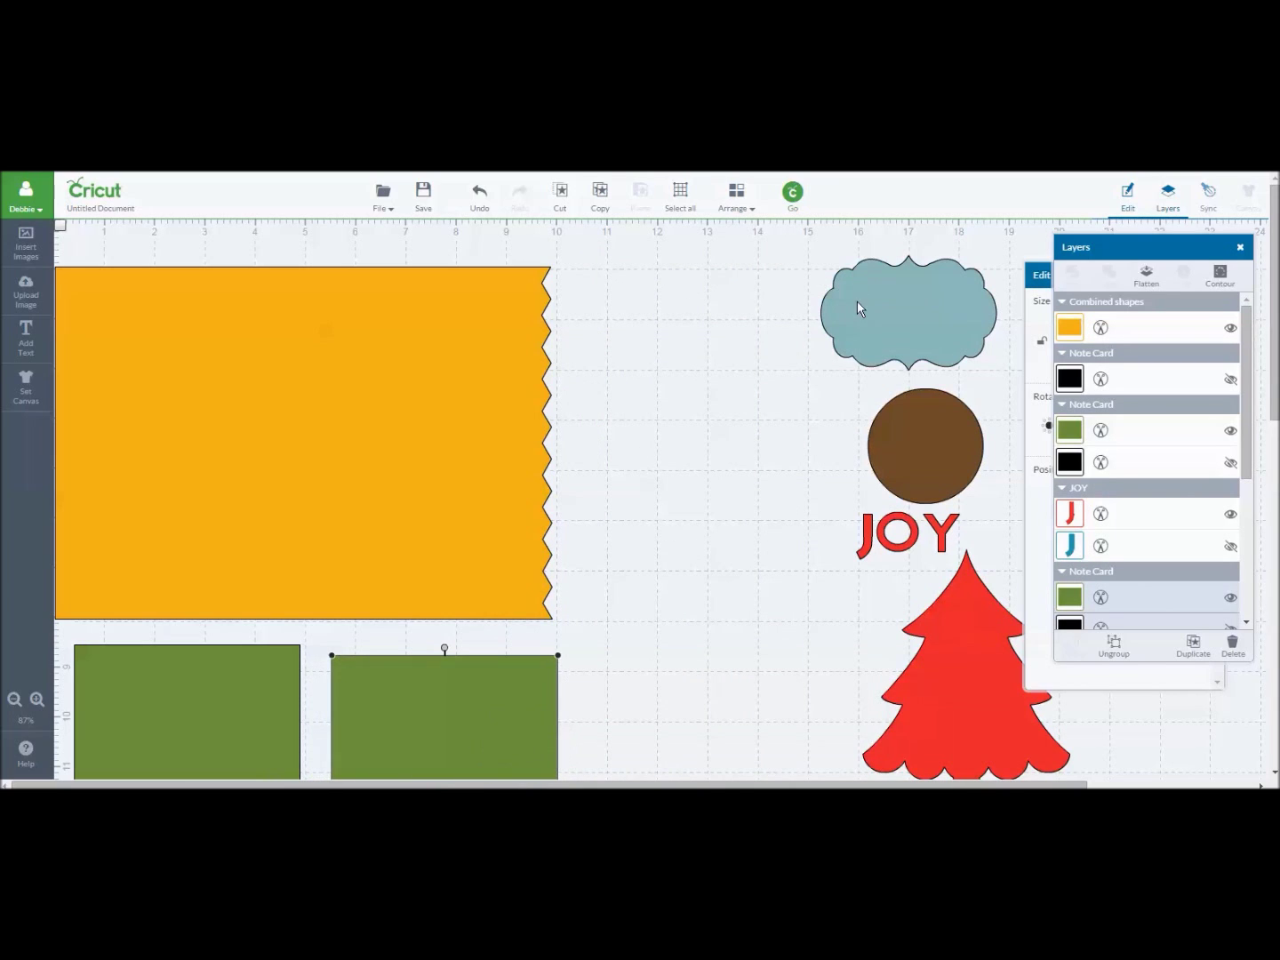
Drag the blue scalloped cloud toward the card and set the red JOY text in its middle.
left_click_drag(859, 308, 676, 381)
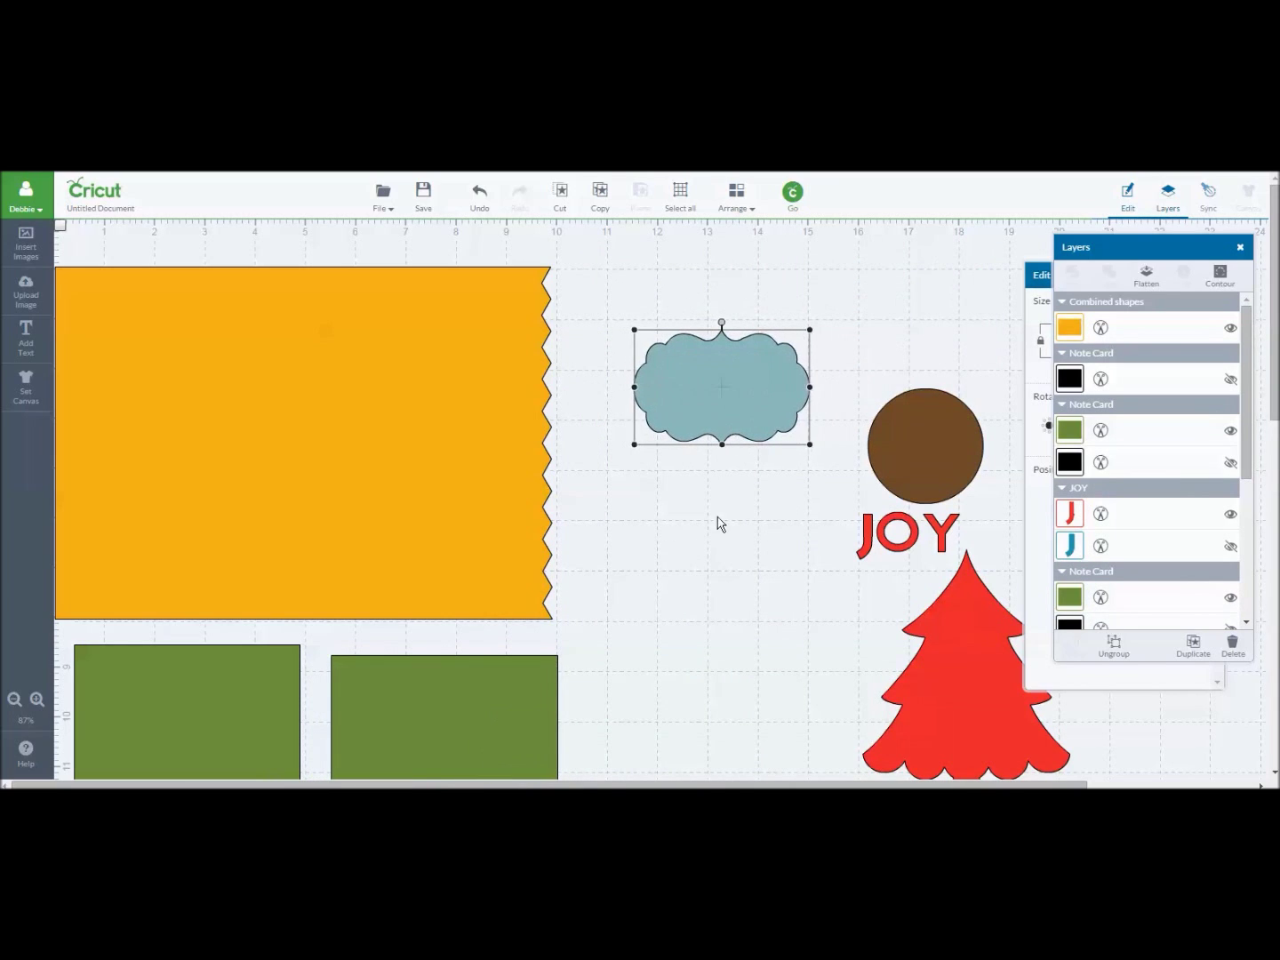
left_click(867, 551)
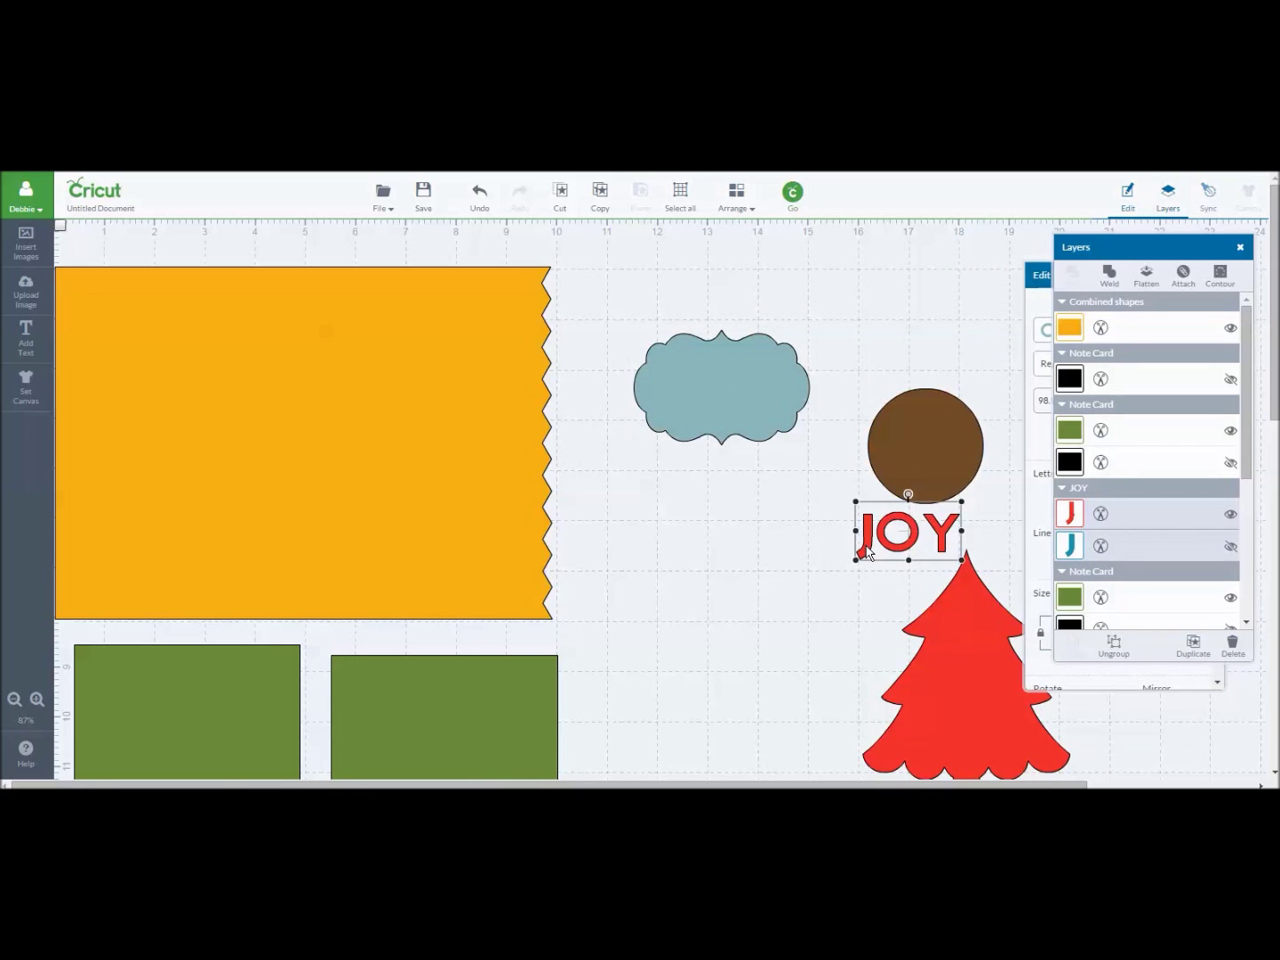
left_click_drag(867, 551, 685, 397)
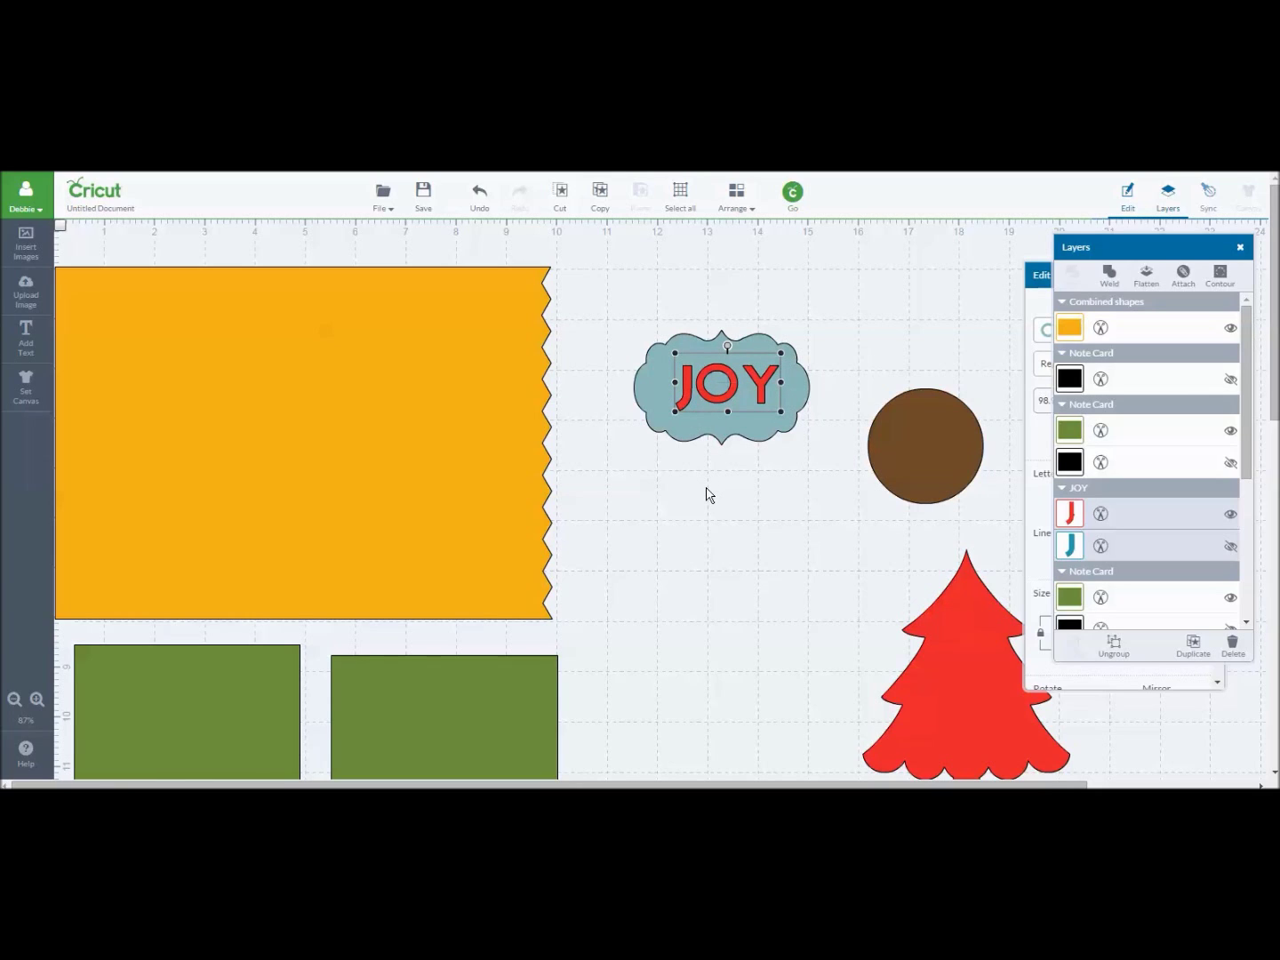
Slice JOY out of the cloud, move the letters aside, and set the cloud on the orange card.
left_click(724, 437)
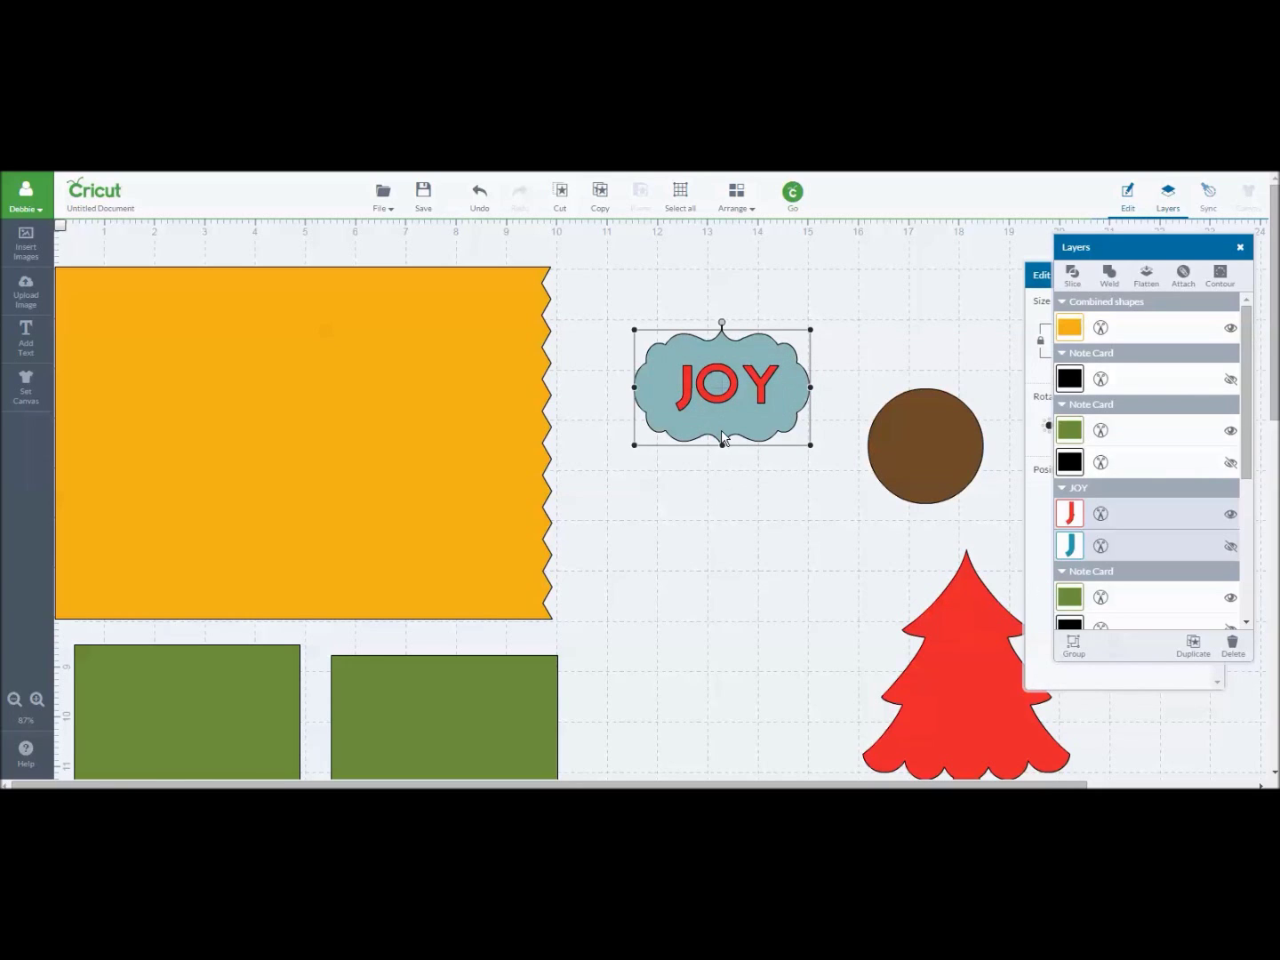
left_click(1074, 279)
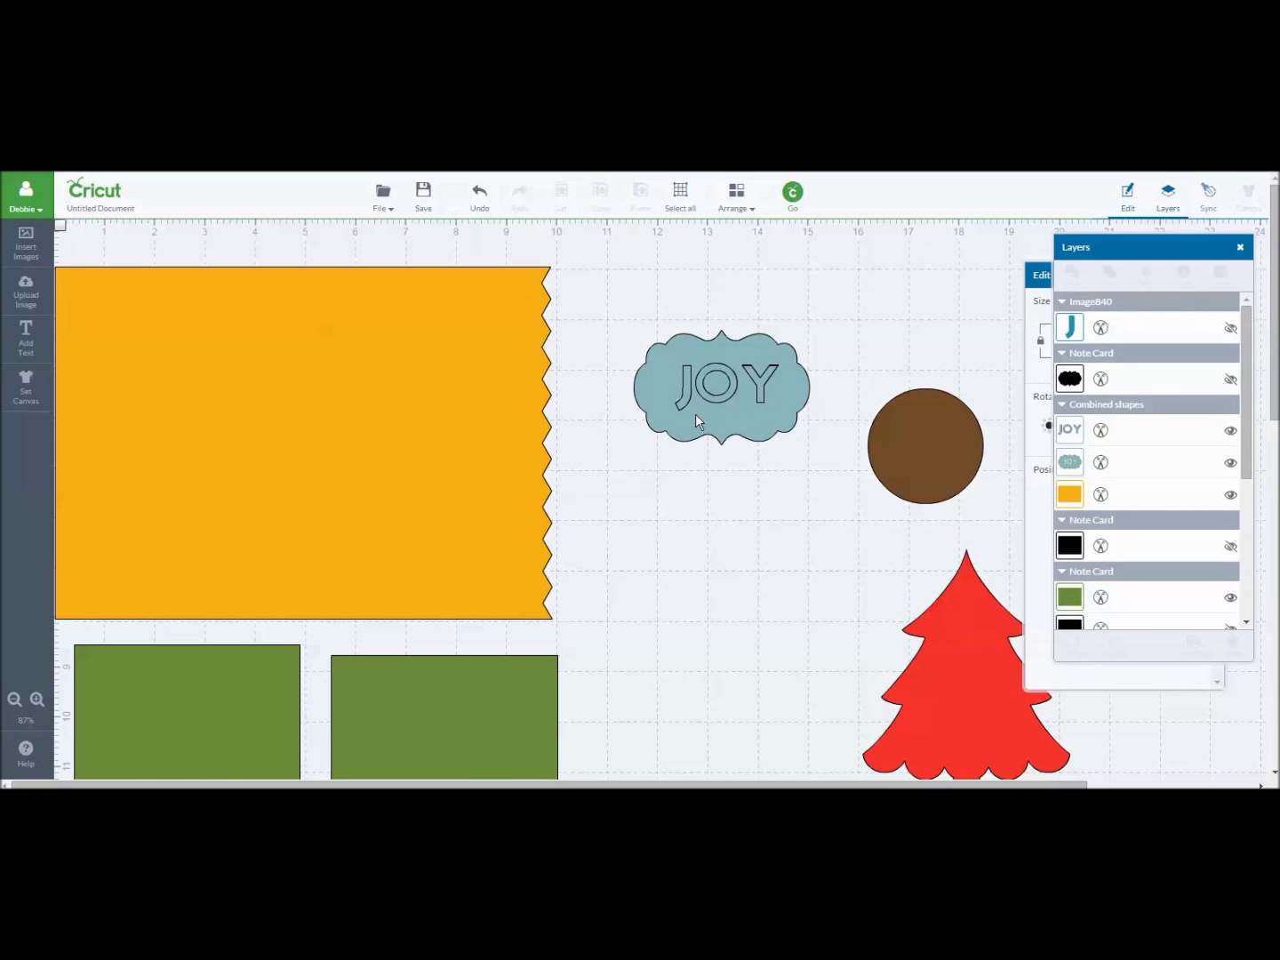
left_click_drag(721, 403, 930, 314)
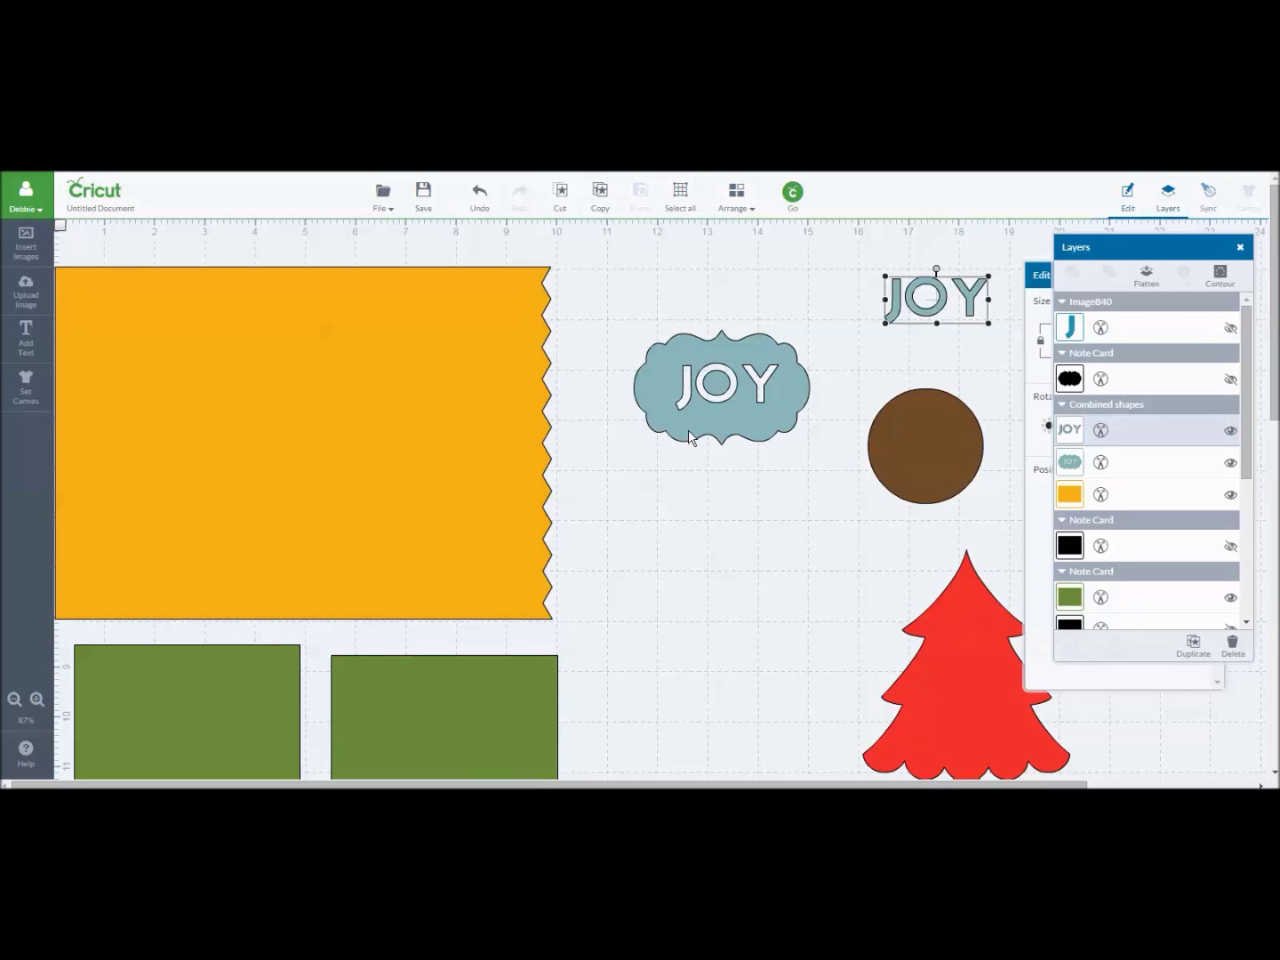
left_click_drag(690, 436, 402, 455)
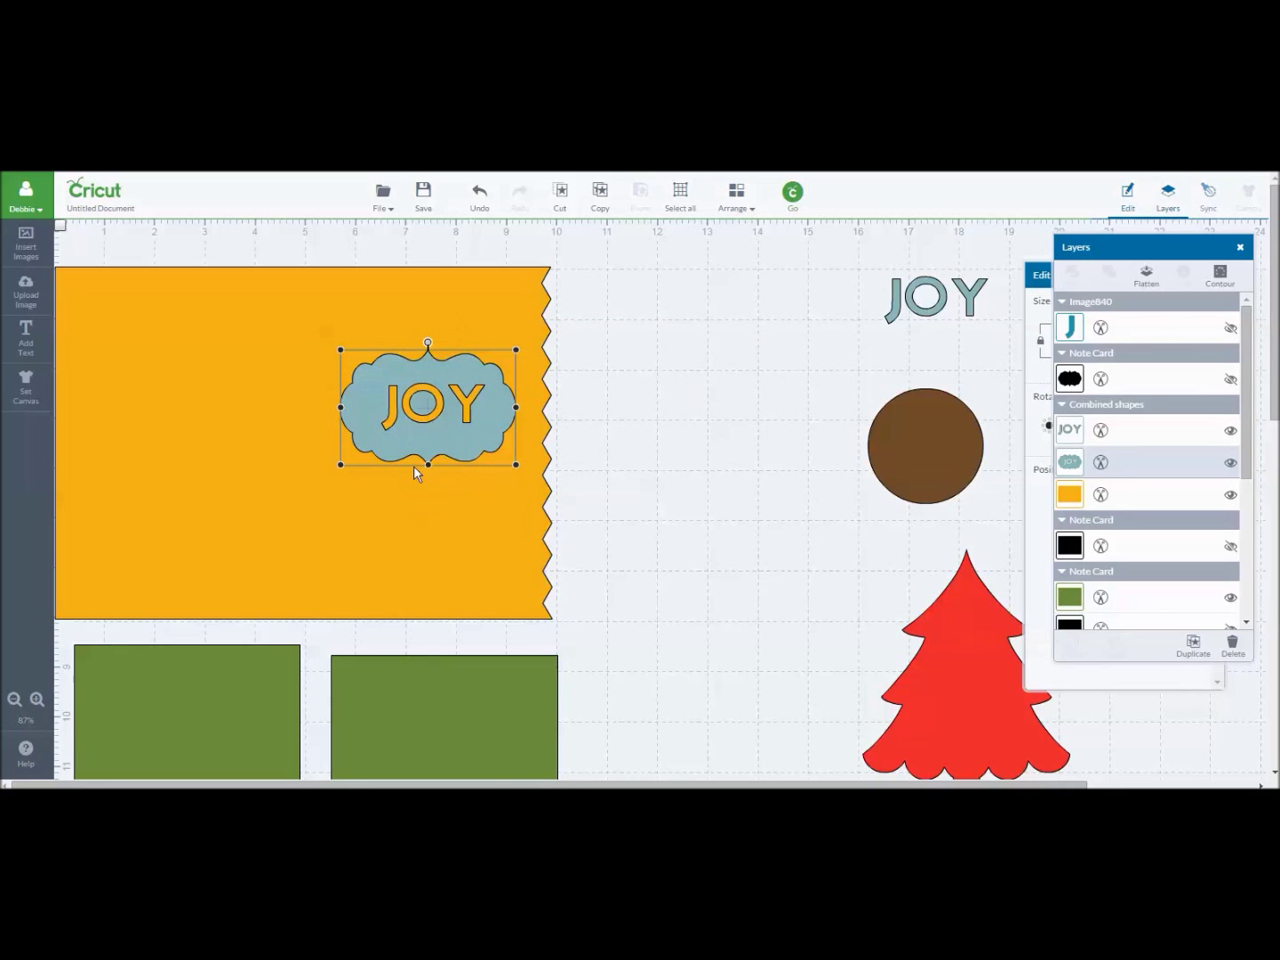
left_click_drag(421, 461, 420, 466)
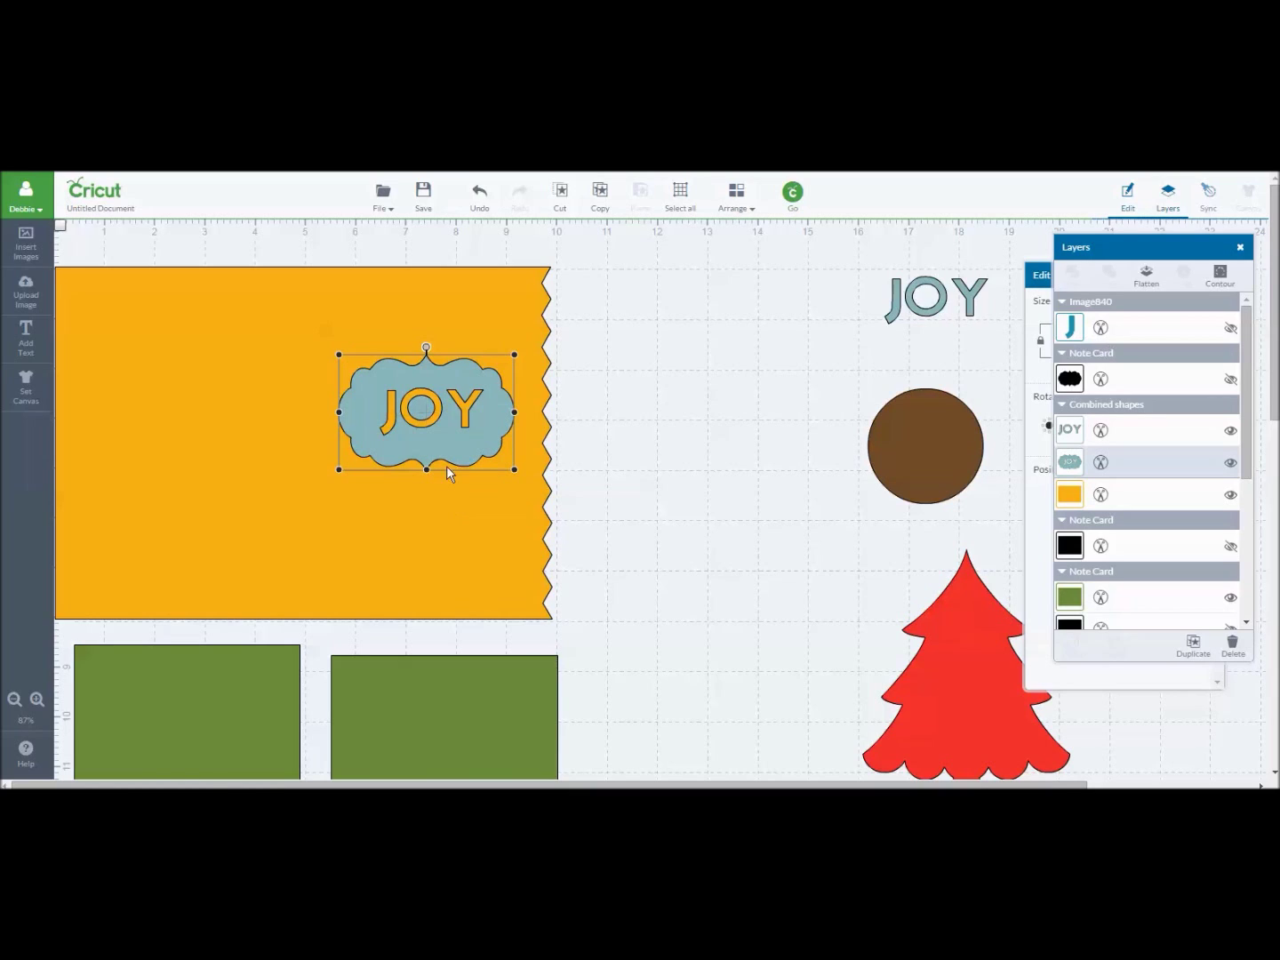
Select the orange card together with the JOY cloud label and slice them.
left_click(436, 542, "shift")
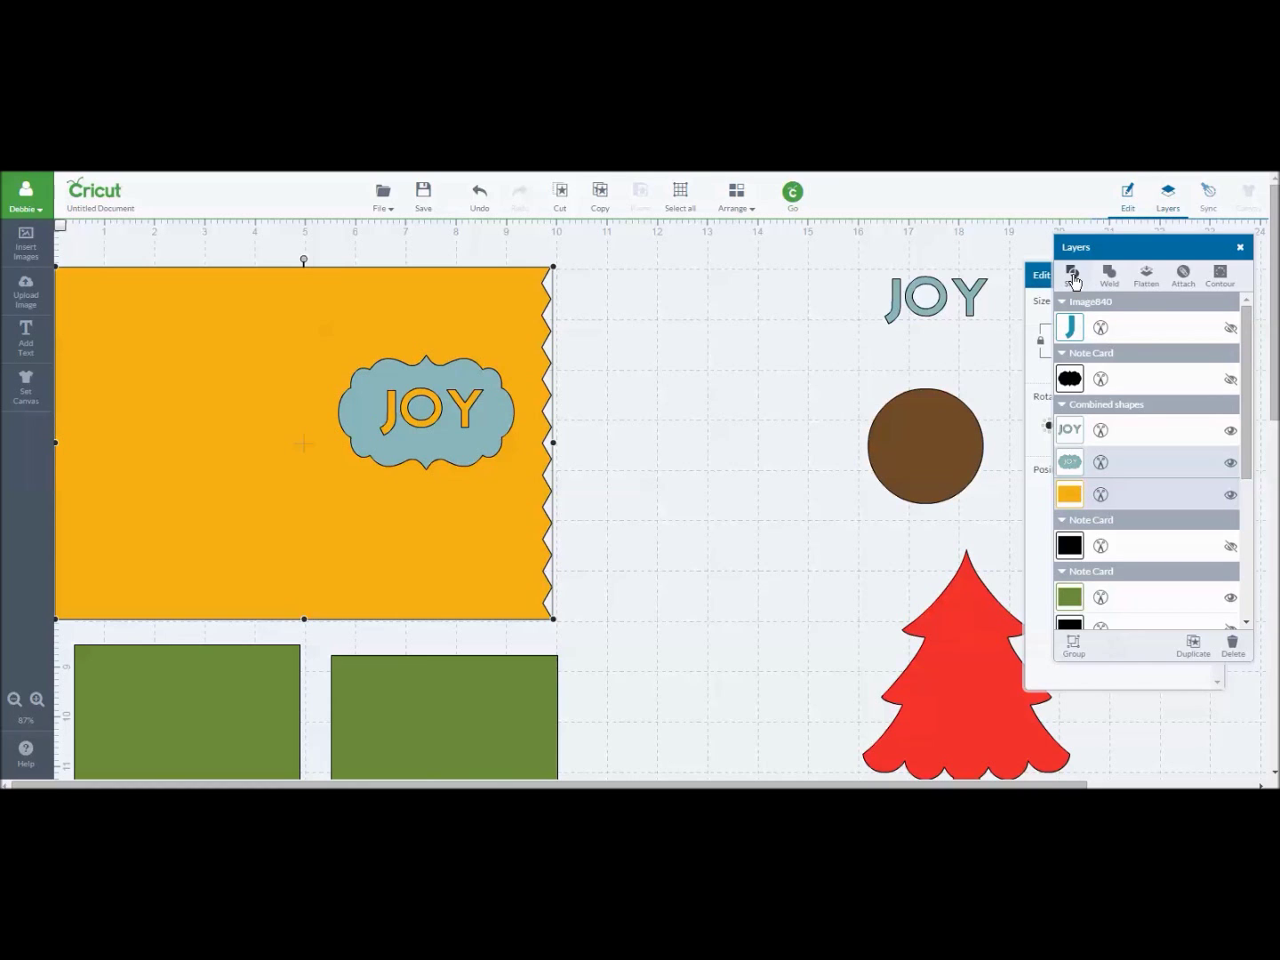
left_click(1073, 279)
Pull out the sliced cloud to check the cutout, undo twice, and move the JOY label right.
left_click(487, 452)
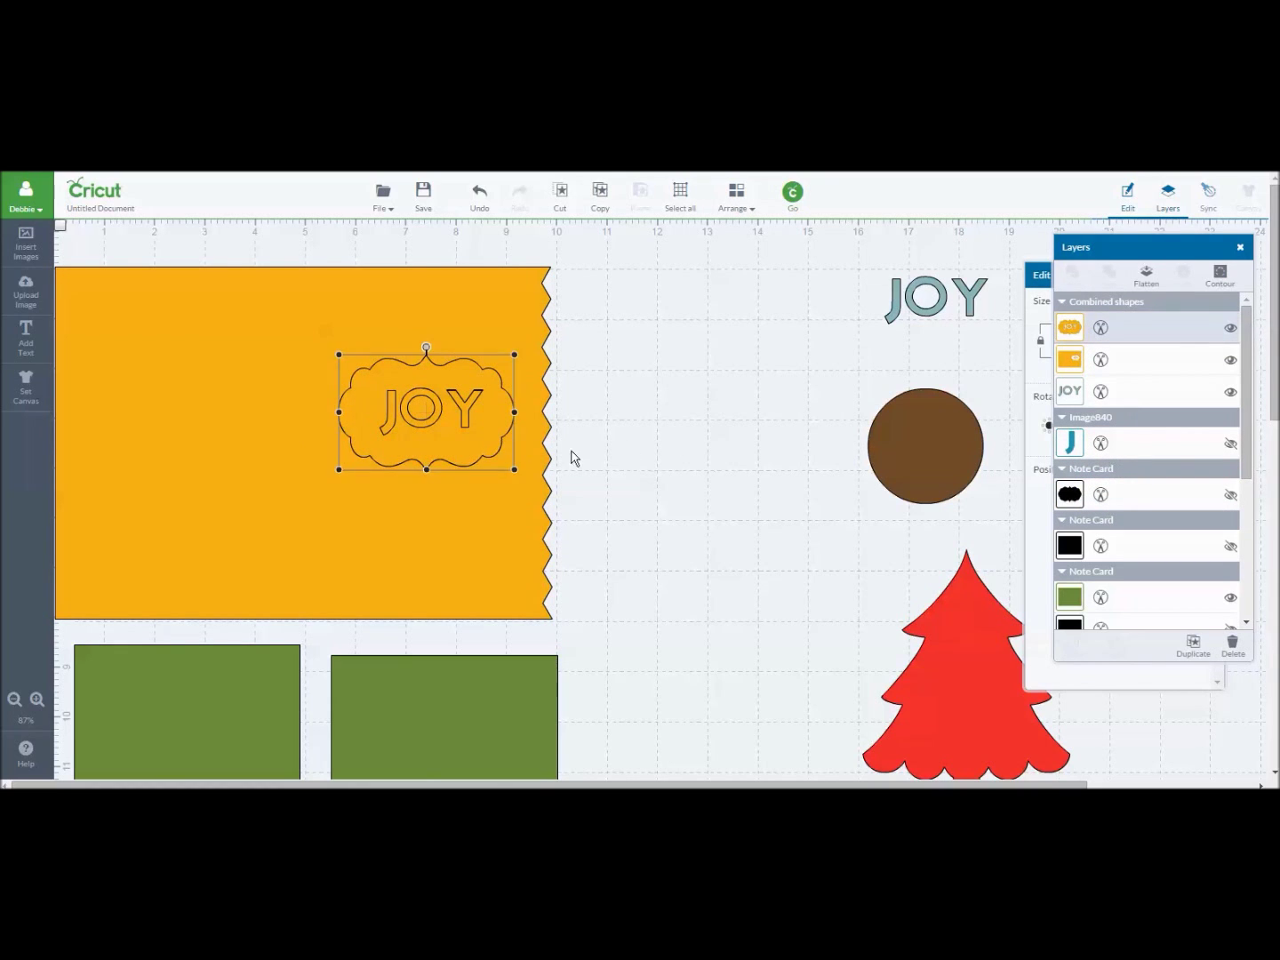
left_click_drag(573, 458, 671, 462)
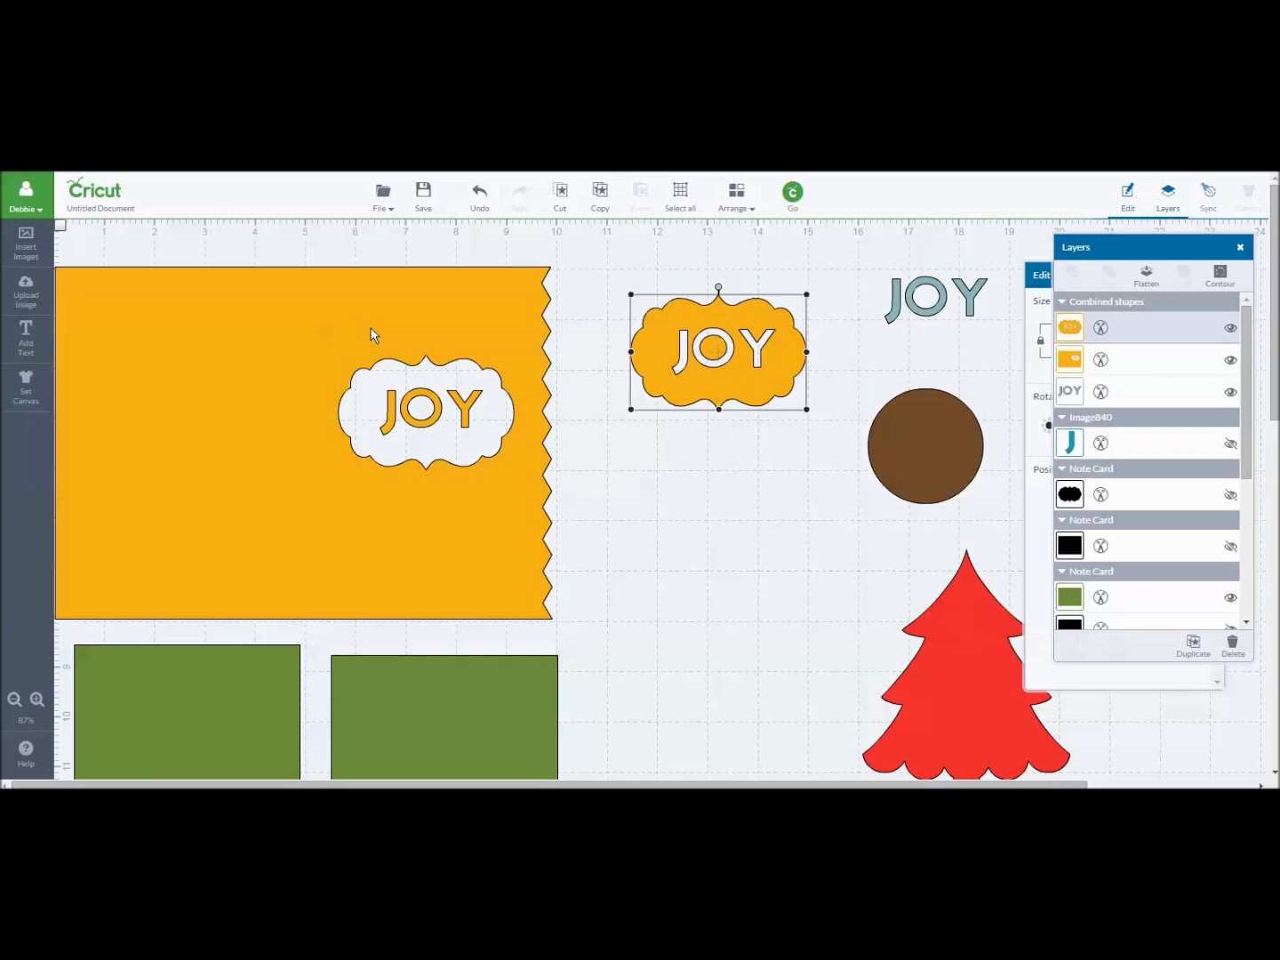
left_click(482, 205)
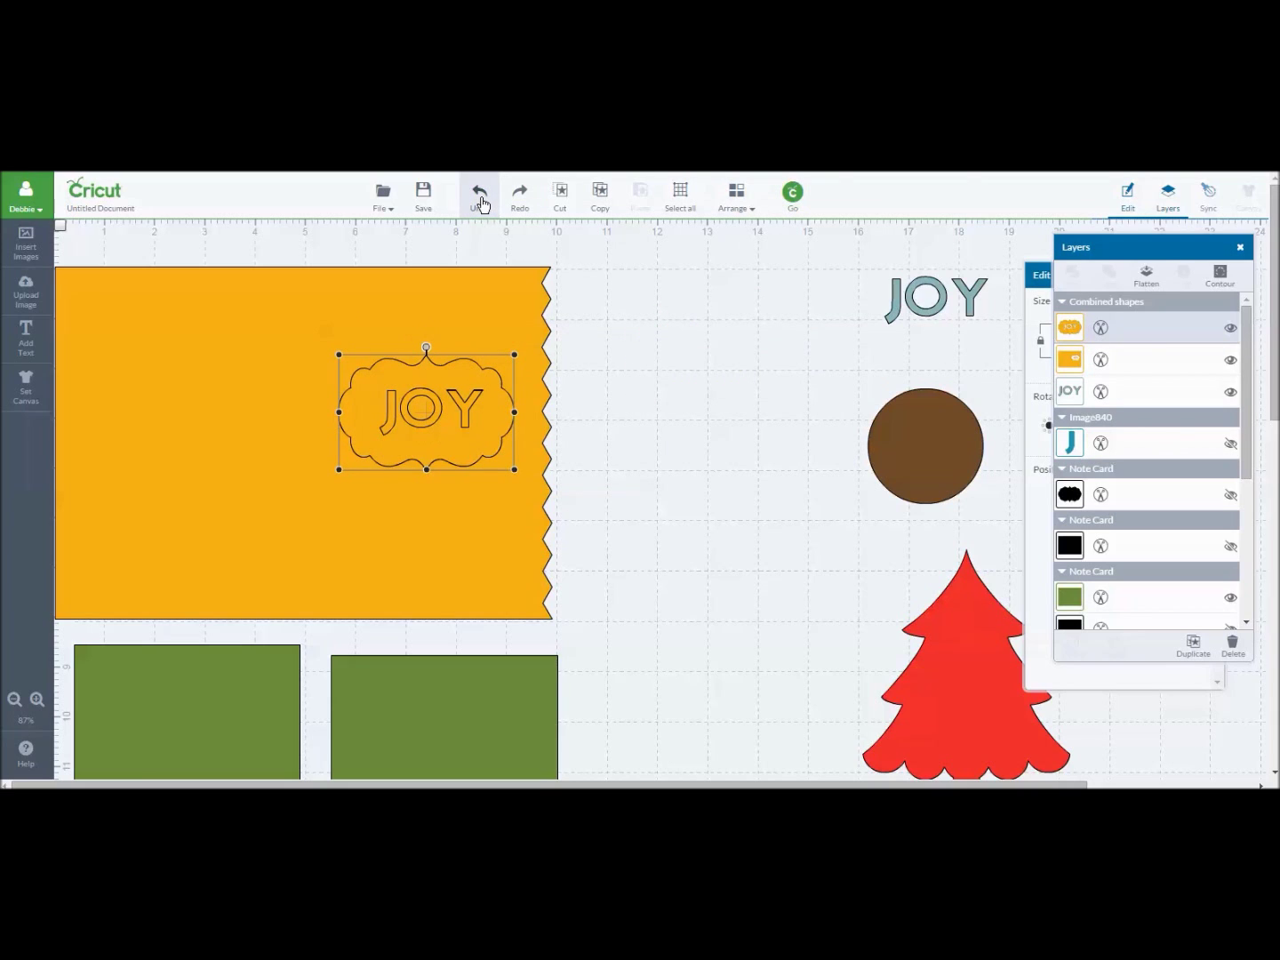
left_click(480, 202)
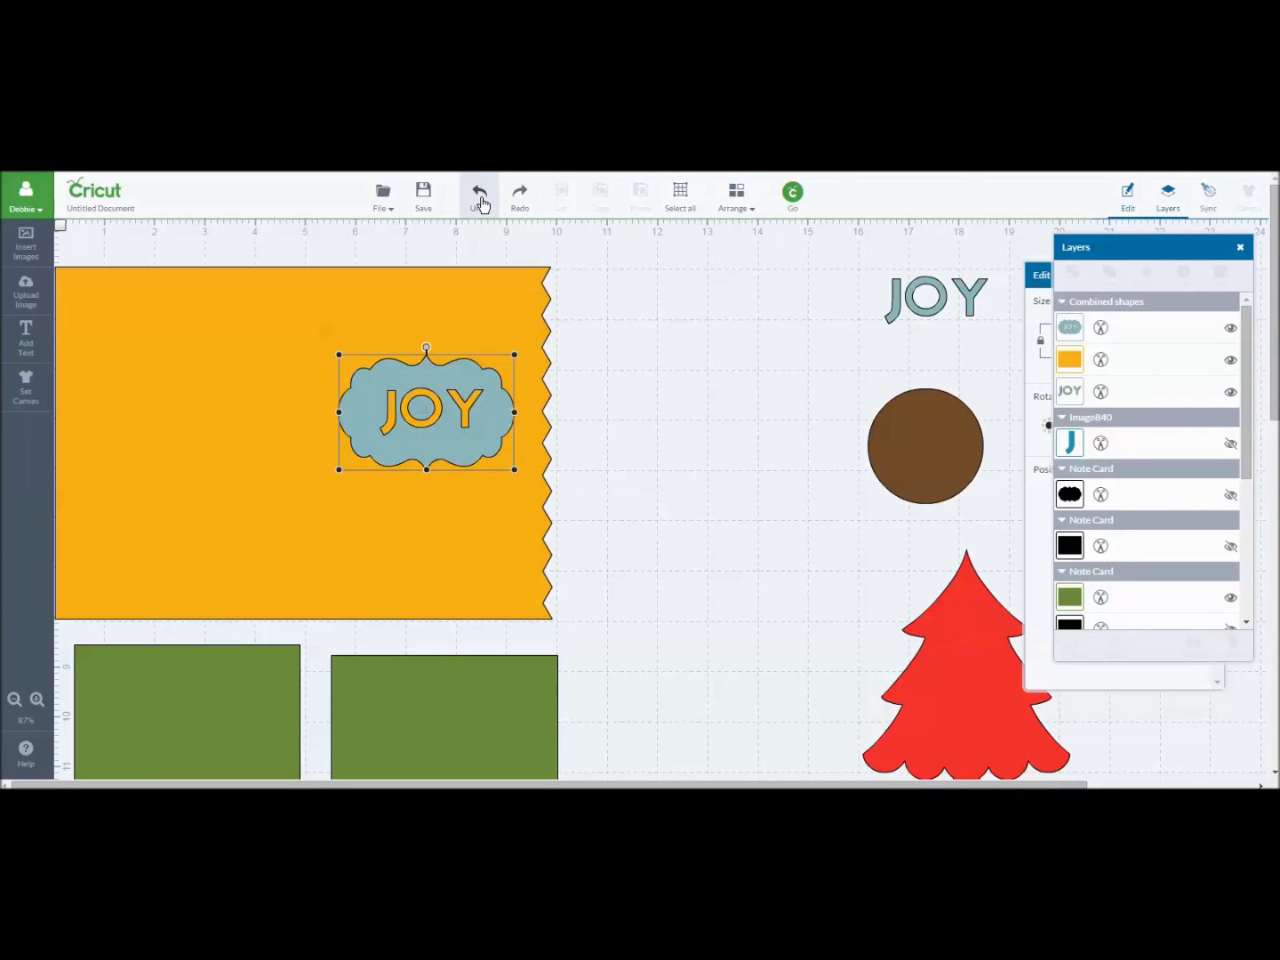
left_click_drag(474, 452, 815, 328)
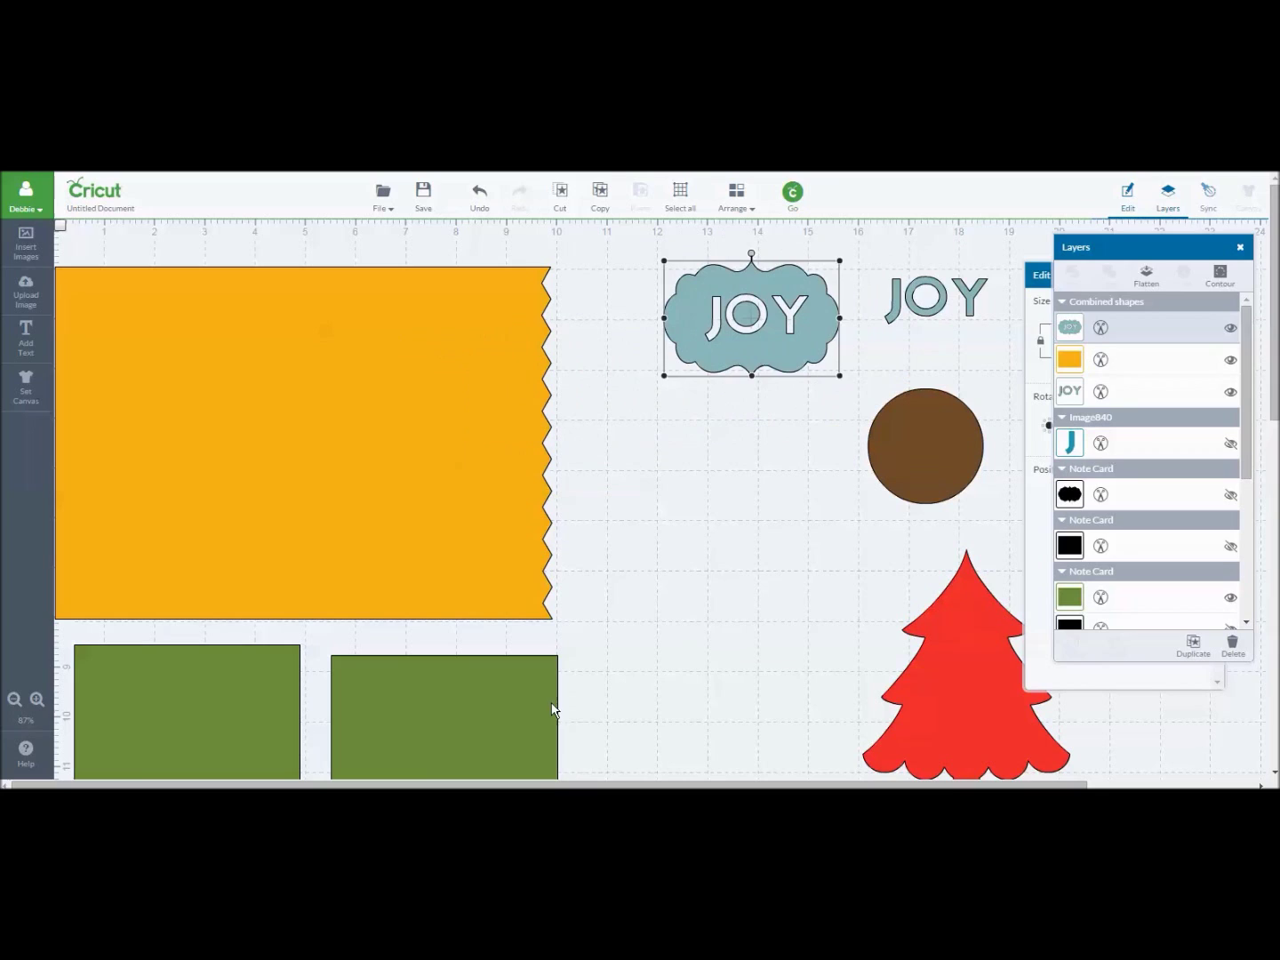
Move the right green rectangle onto the orange card's right half and bring it to front.
left_click_drag(534, 710, 635, 663)
left_click_drag(784, 581, 787, 467)
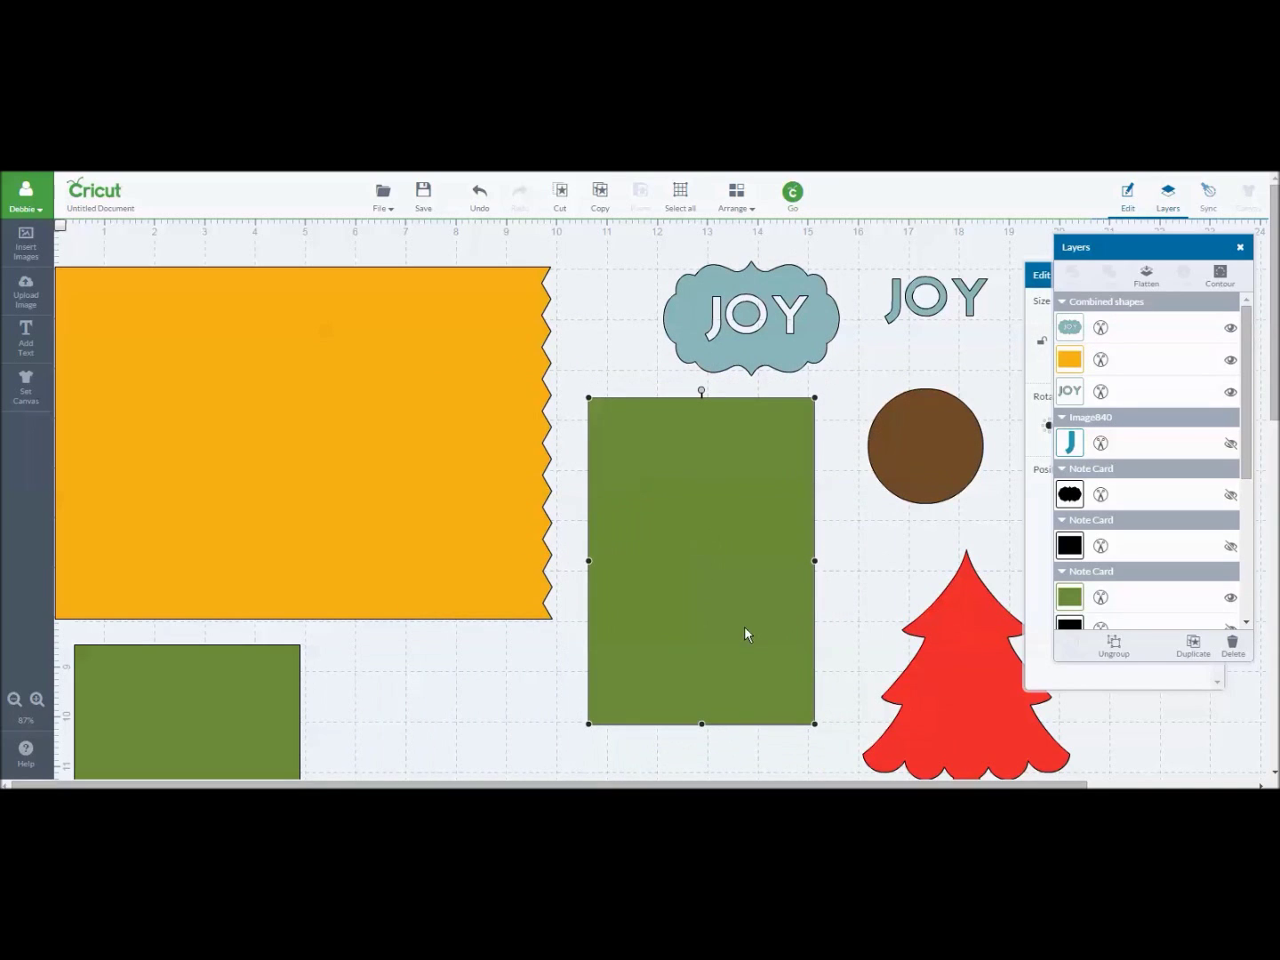
left_click_drag(678, 655, 576, 592)
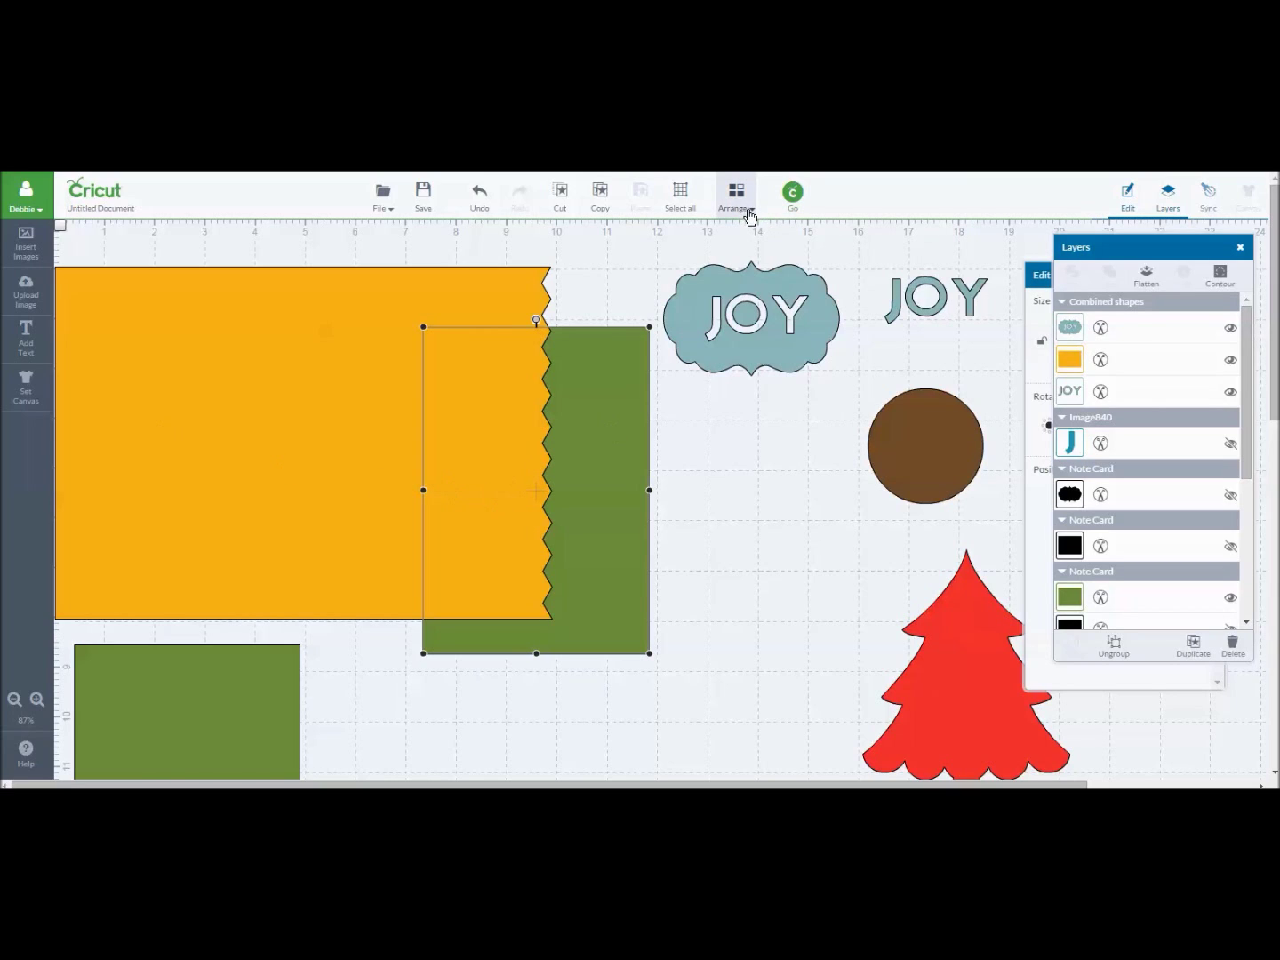
left_click(755, 212)
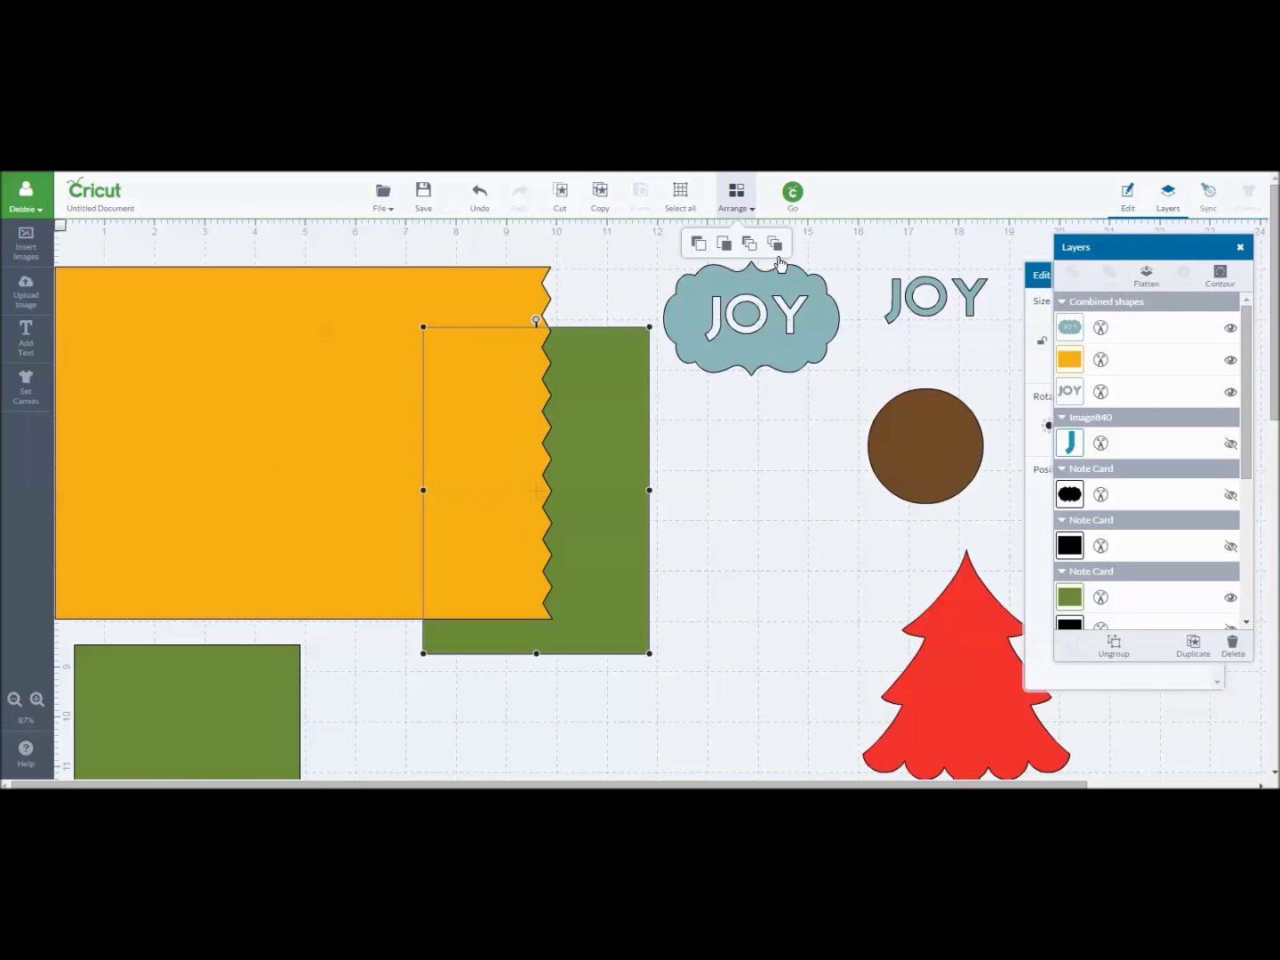
left_click(775, 245)
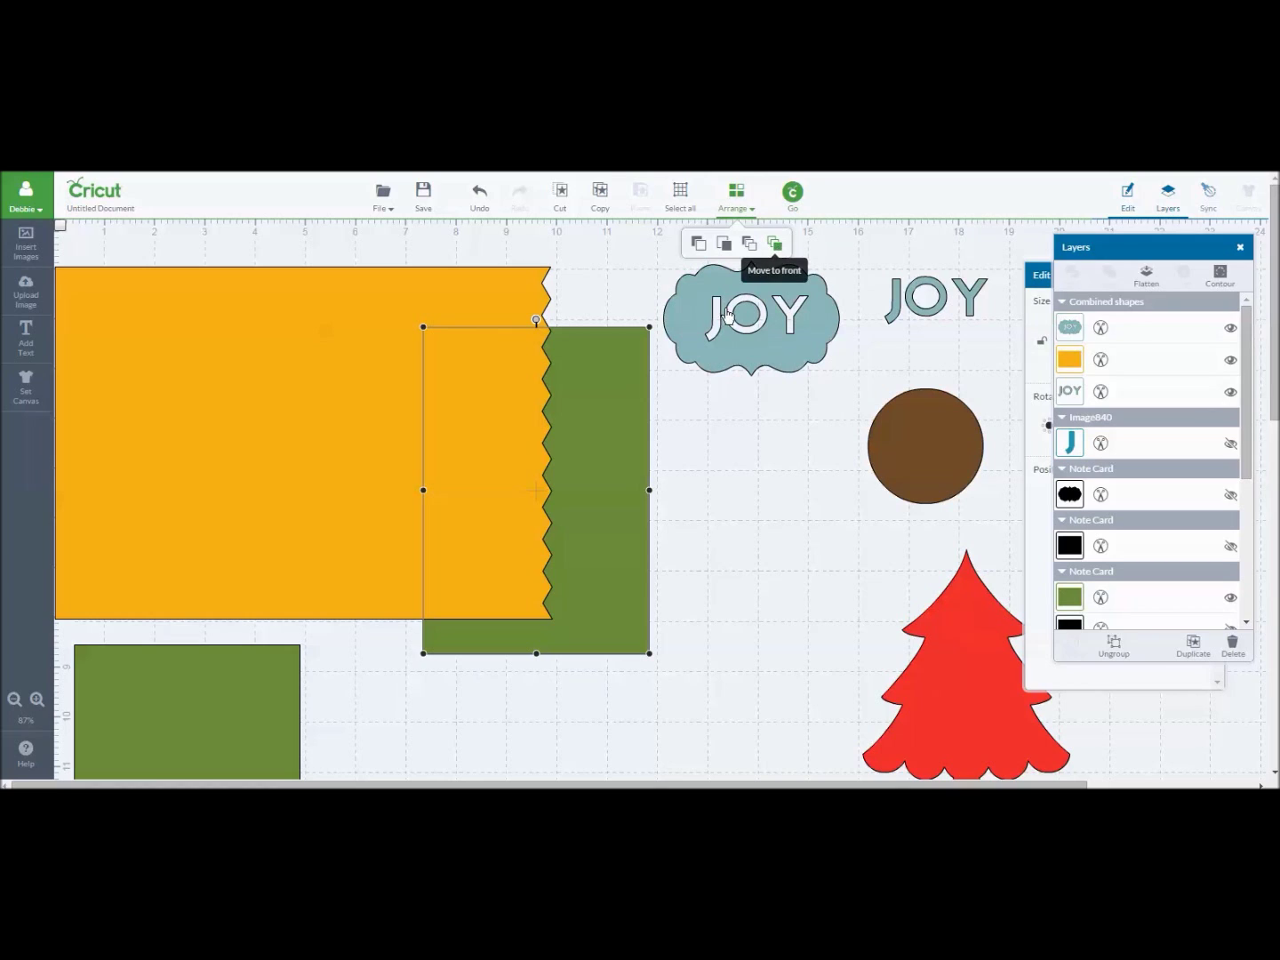
left_click_drag(599, 533, 478, 483)
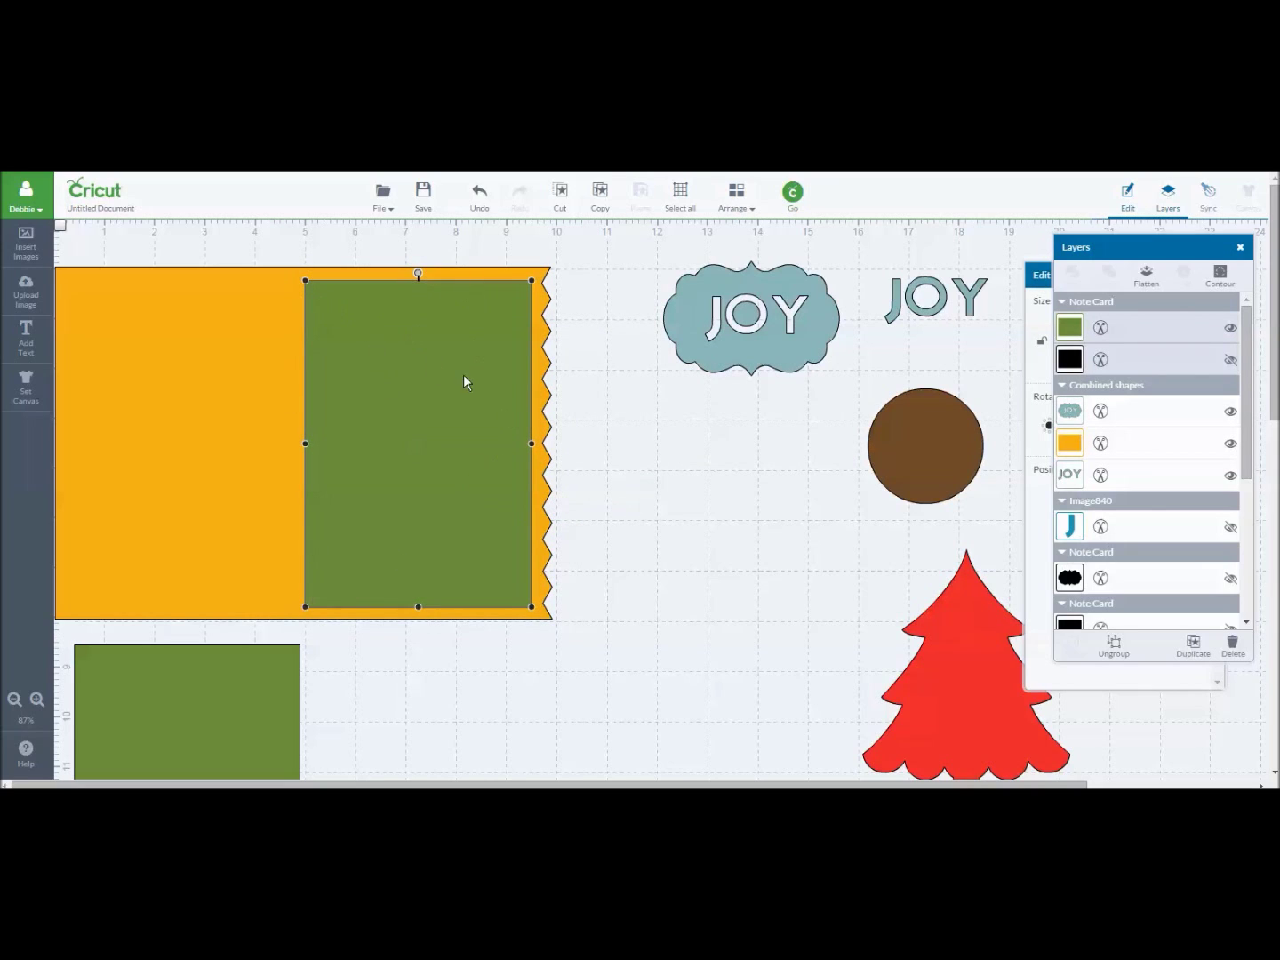
Nudge the green panel slightly into place on the orange card.
left_click_drag(466, 374, 470, 374)
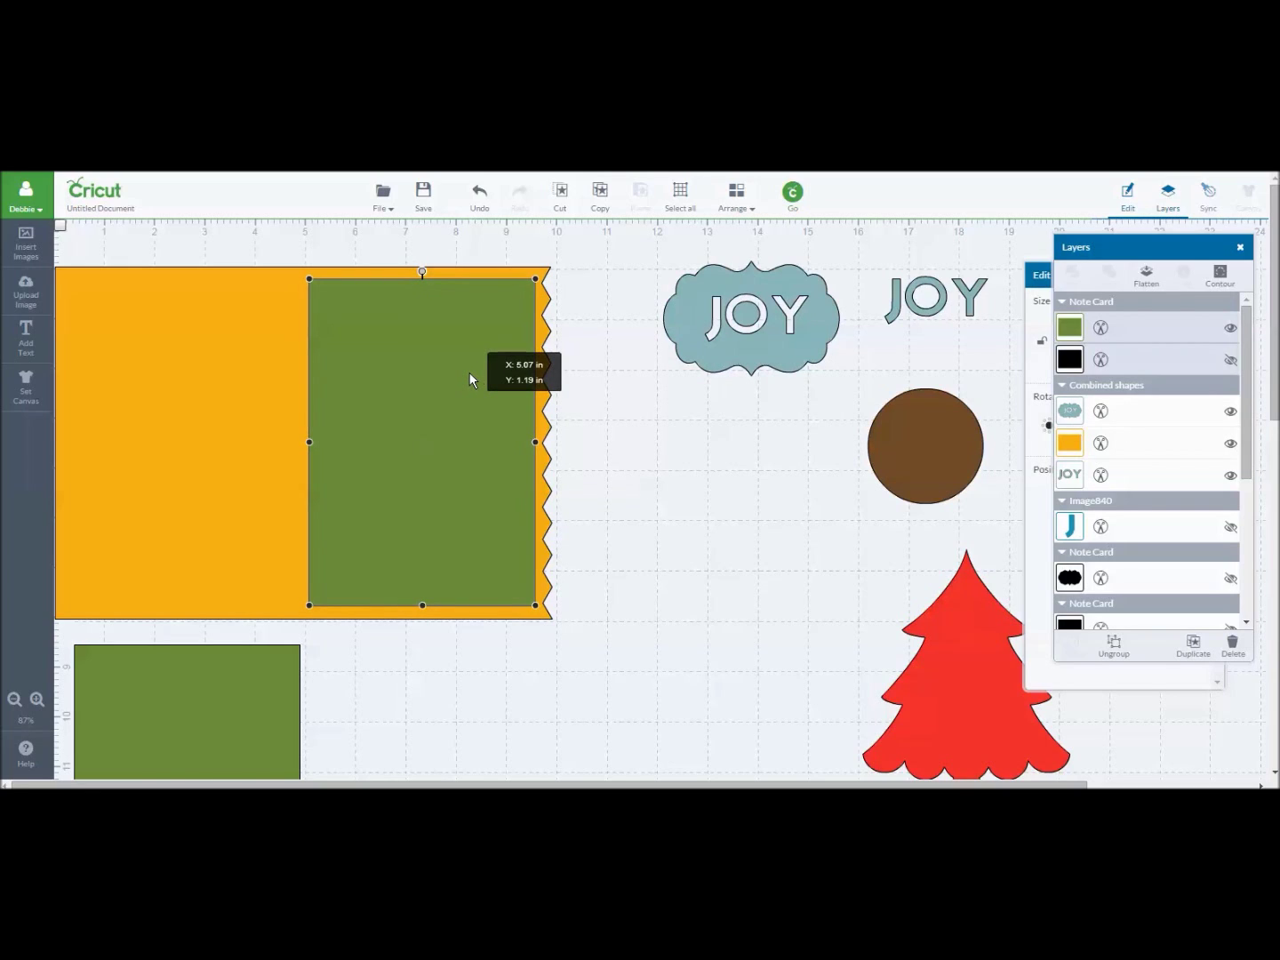
left_click_drag(469, 381, 469, 380)
left_click(662, 472)
Drag the red tree over the green panel, bring it to front, and centre it.
left_click_drag(966, 742, 571, 550)
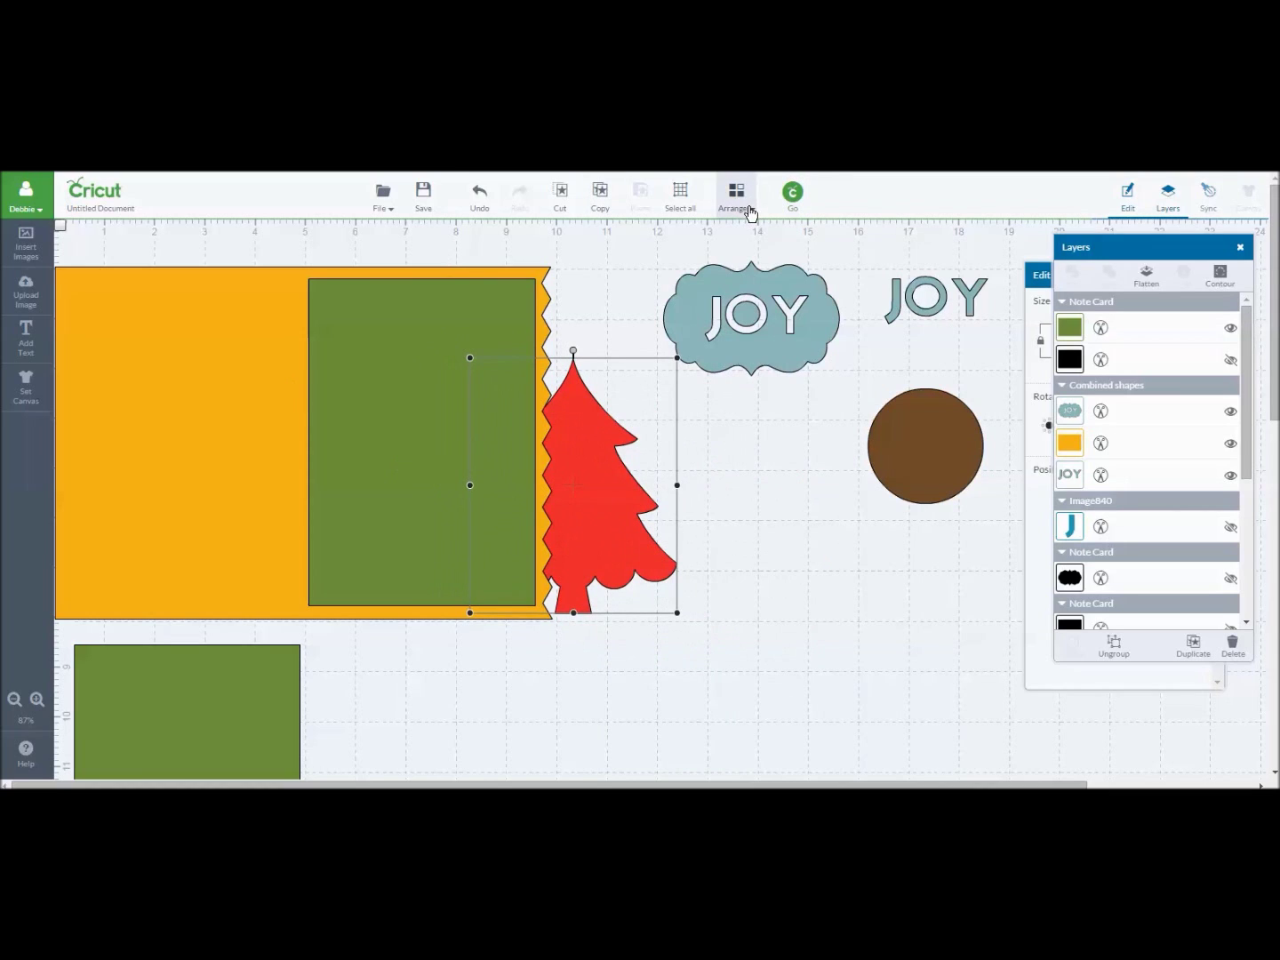
left_click(750, 213)
left_click(776, 247)
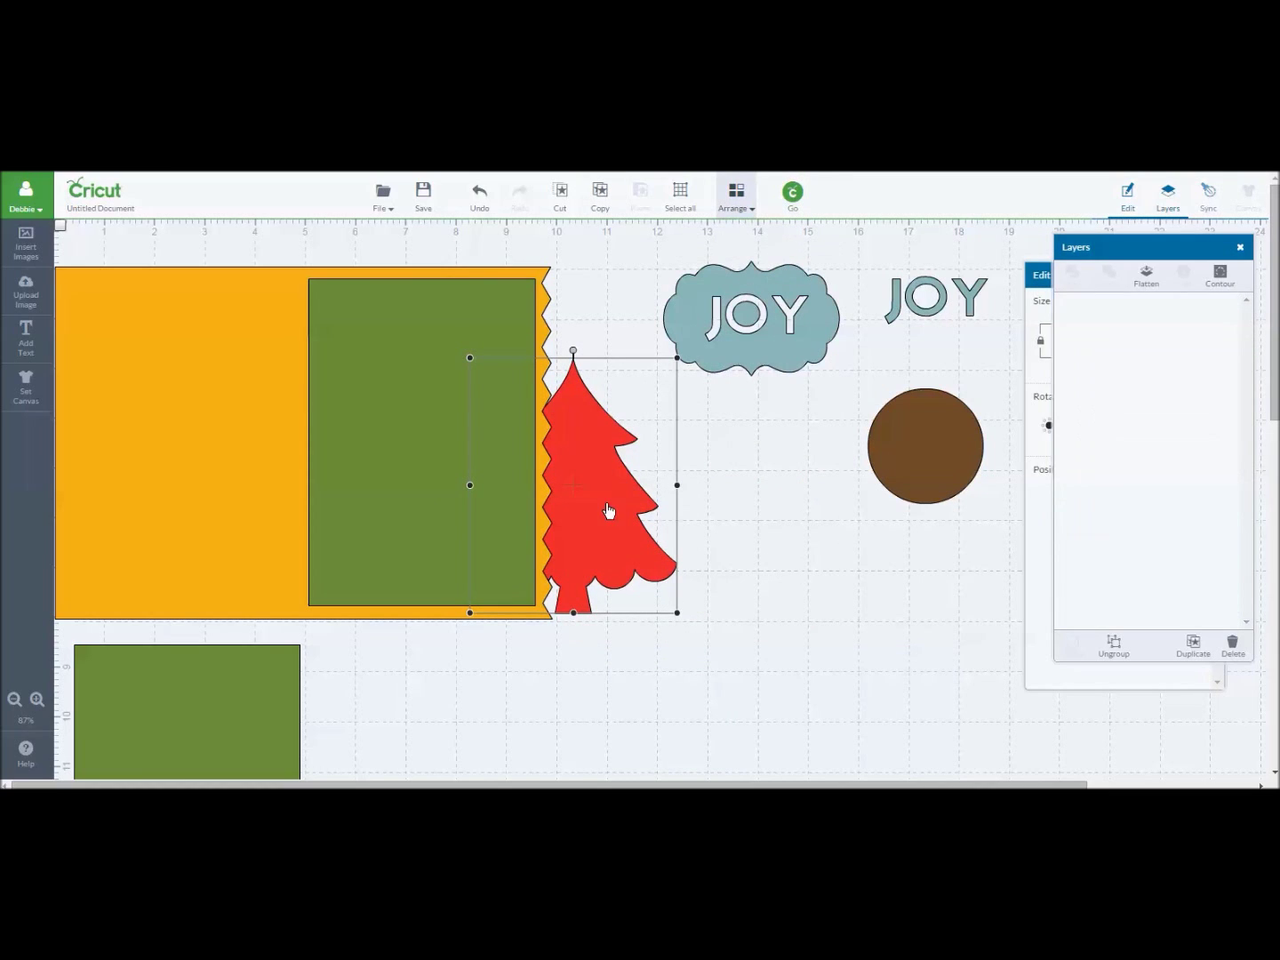
left_click_drag(602, 497, 451, 444)
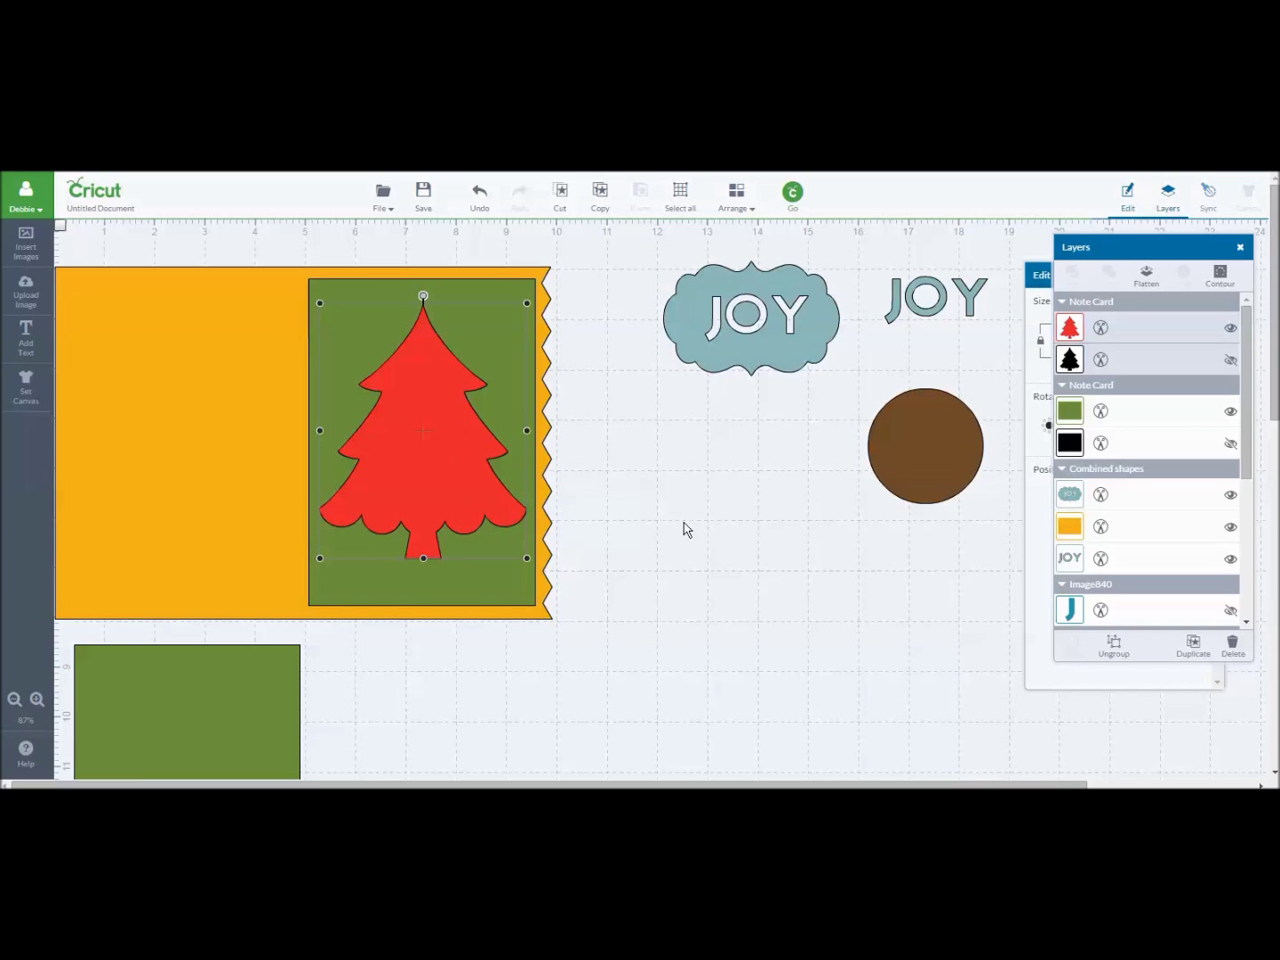
Slice the red tree out of the green panel and move the green tree piece beside the card.
left_click(471, 581, "shift")
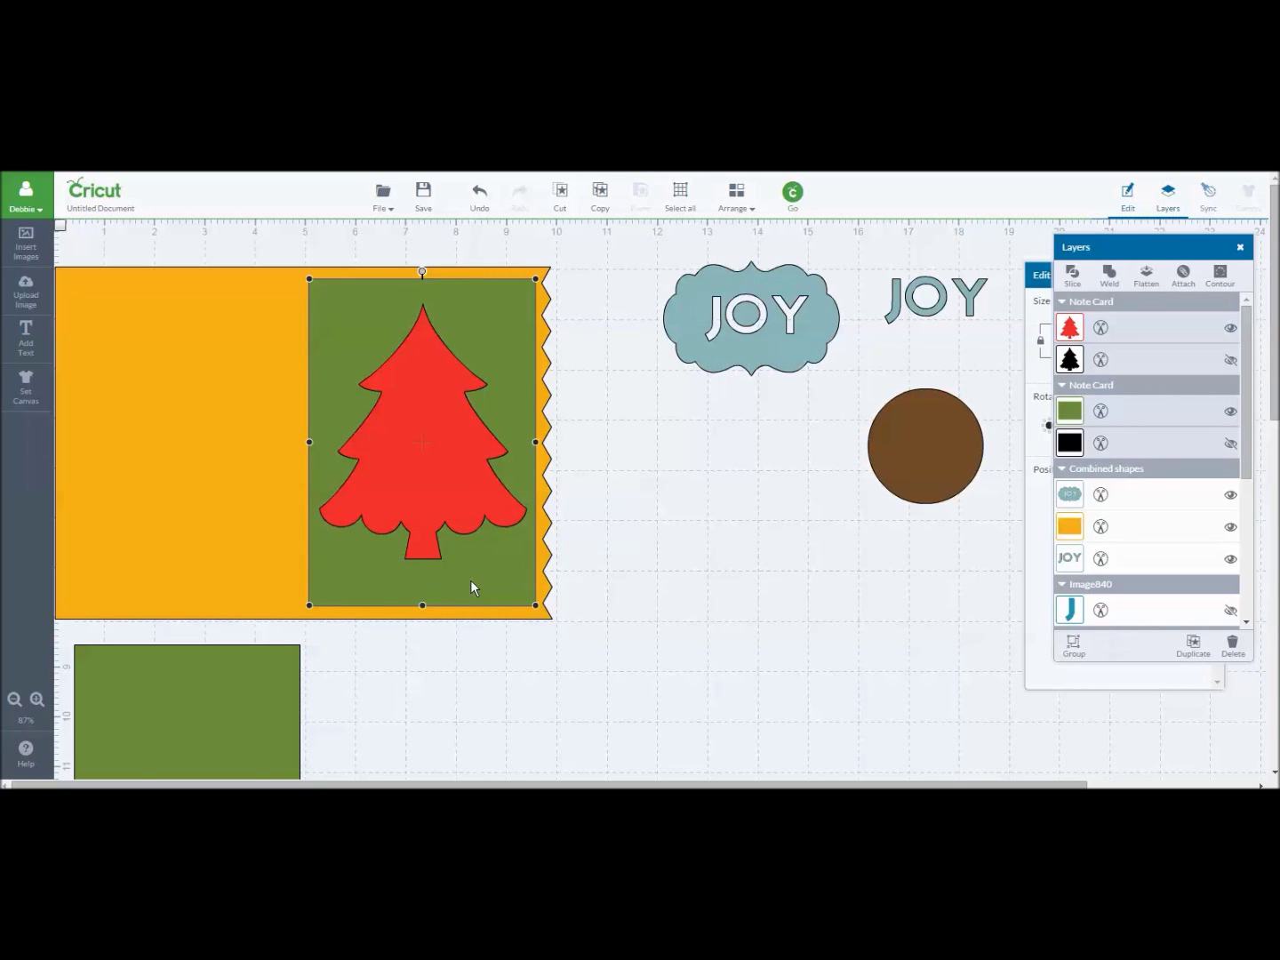
left_click(1074, 278)
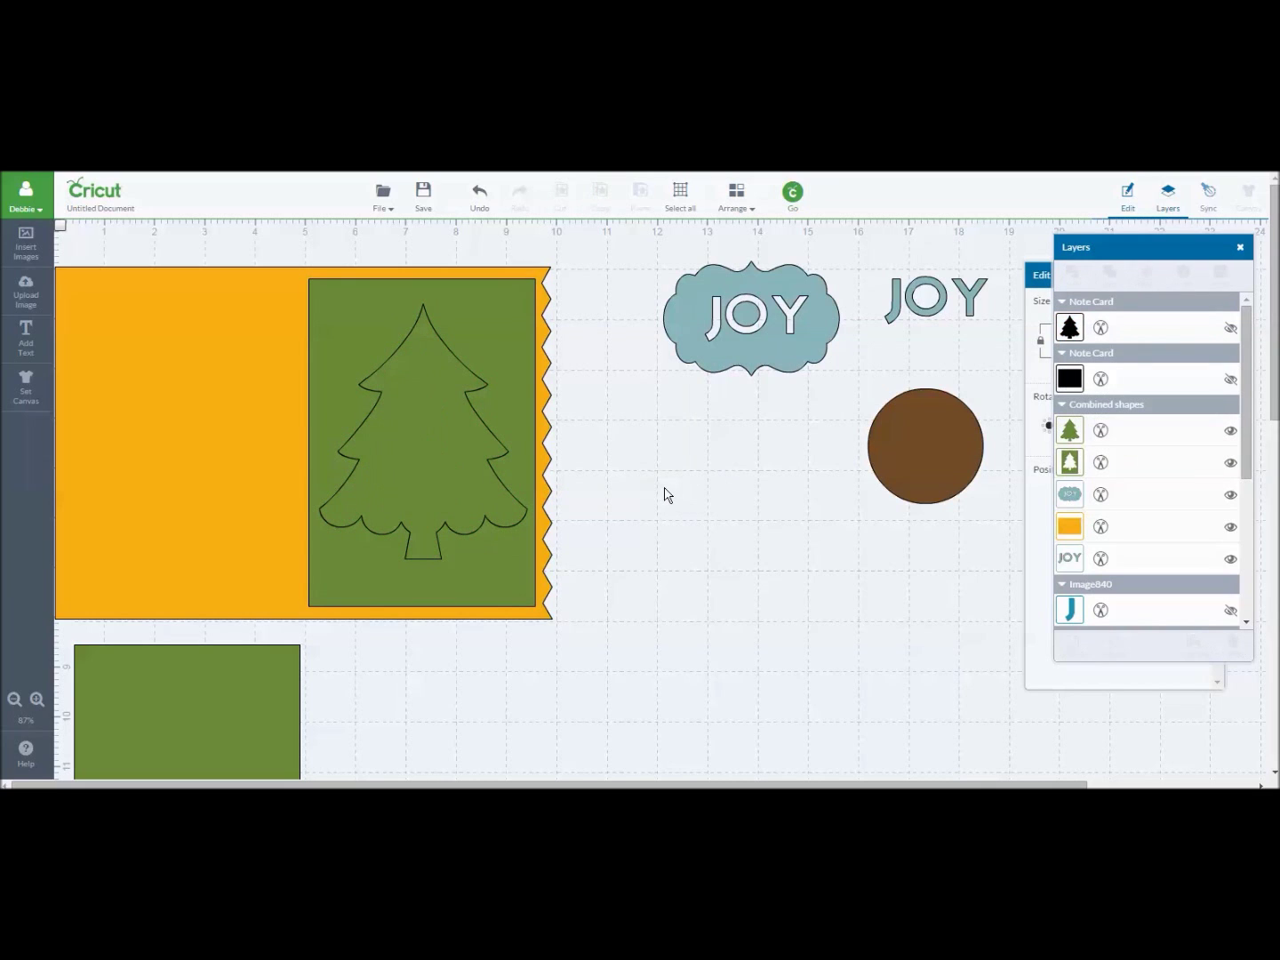
left_click_drag(461, 524, 804, 629)
left_click_drag(814, 661, 828, 700)
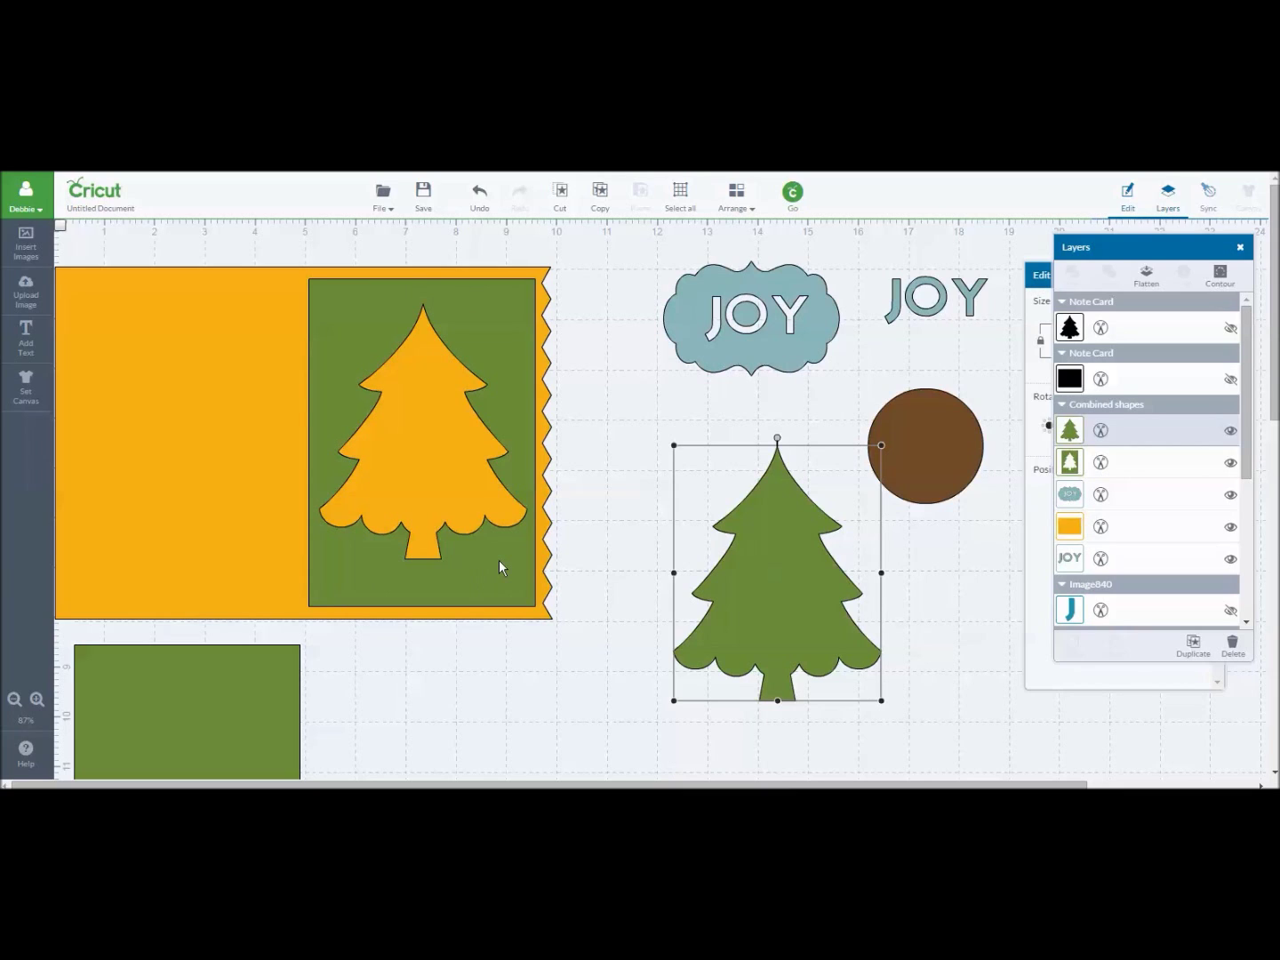
left_click_drag(759, 579, 700, 538)
left_click(907, 680)
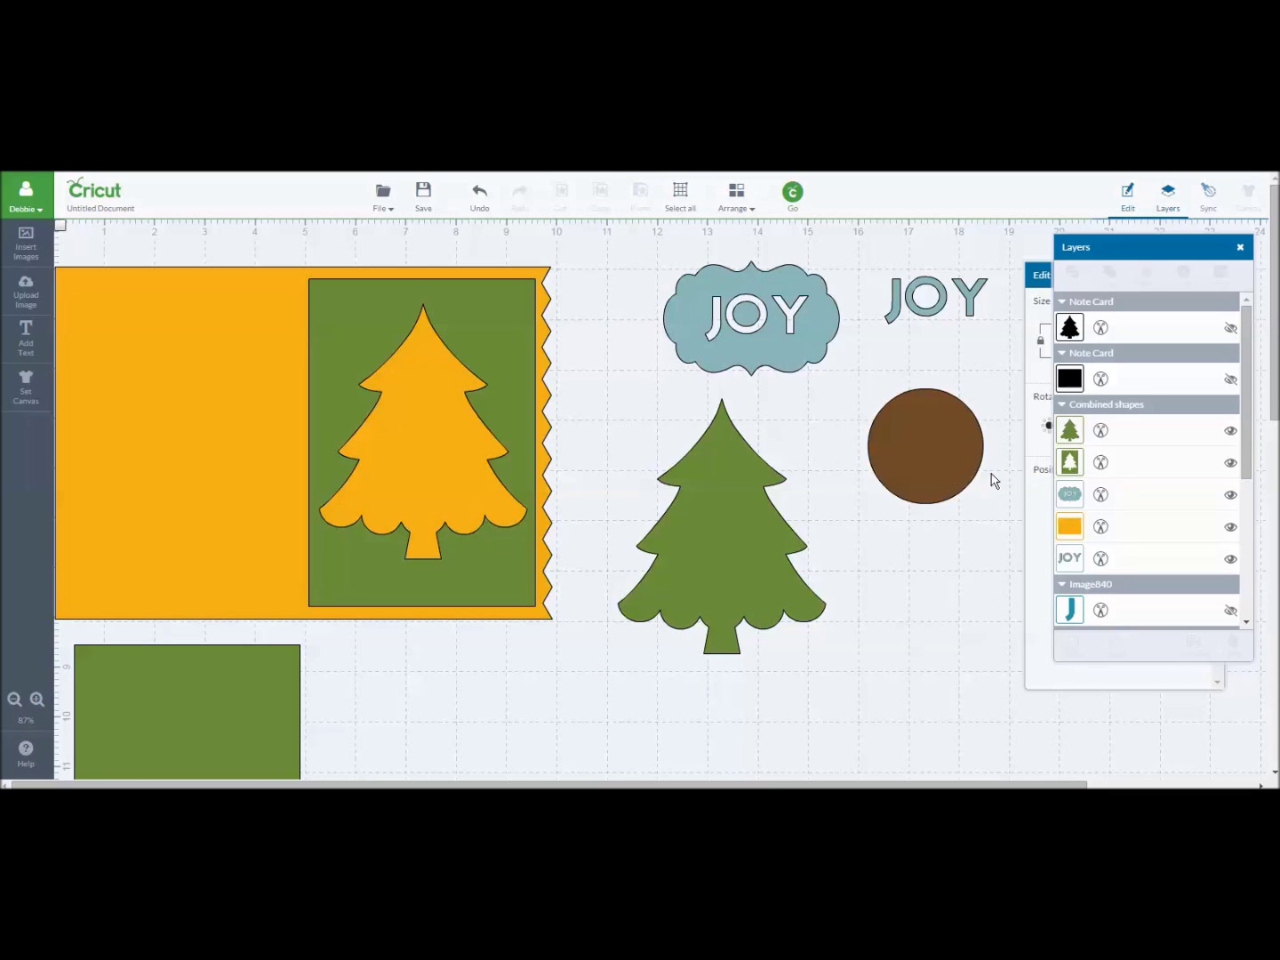
Shrink the brown circle to a small front-layer dot on the green tree's tip, then select both.
left_click(944, 491)
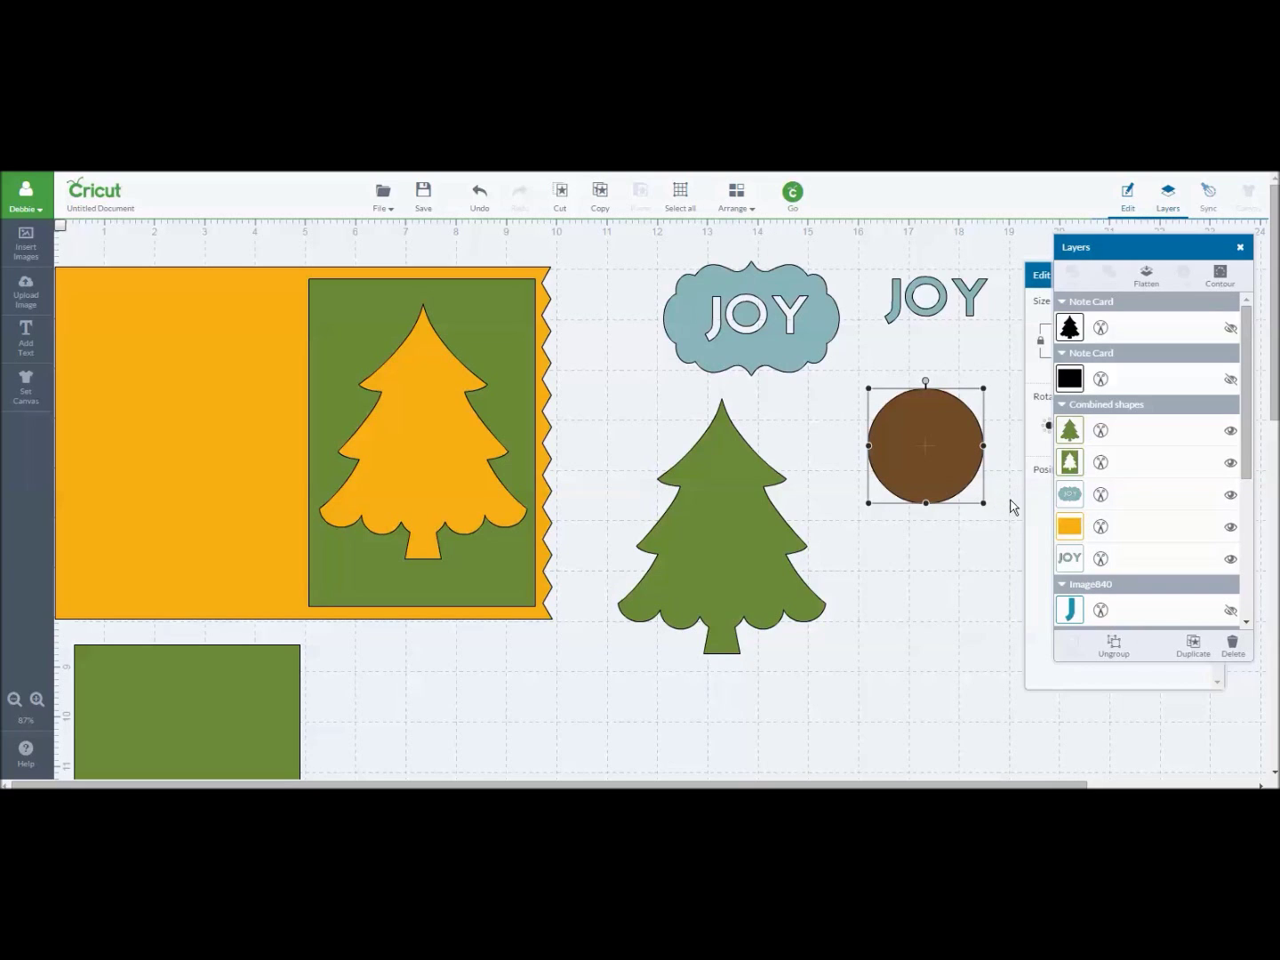
left_click_drag(984, 508, 738, 436)
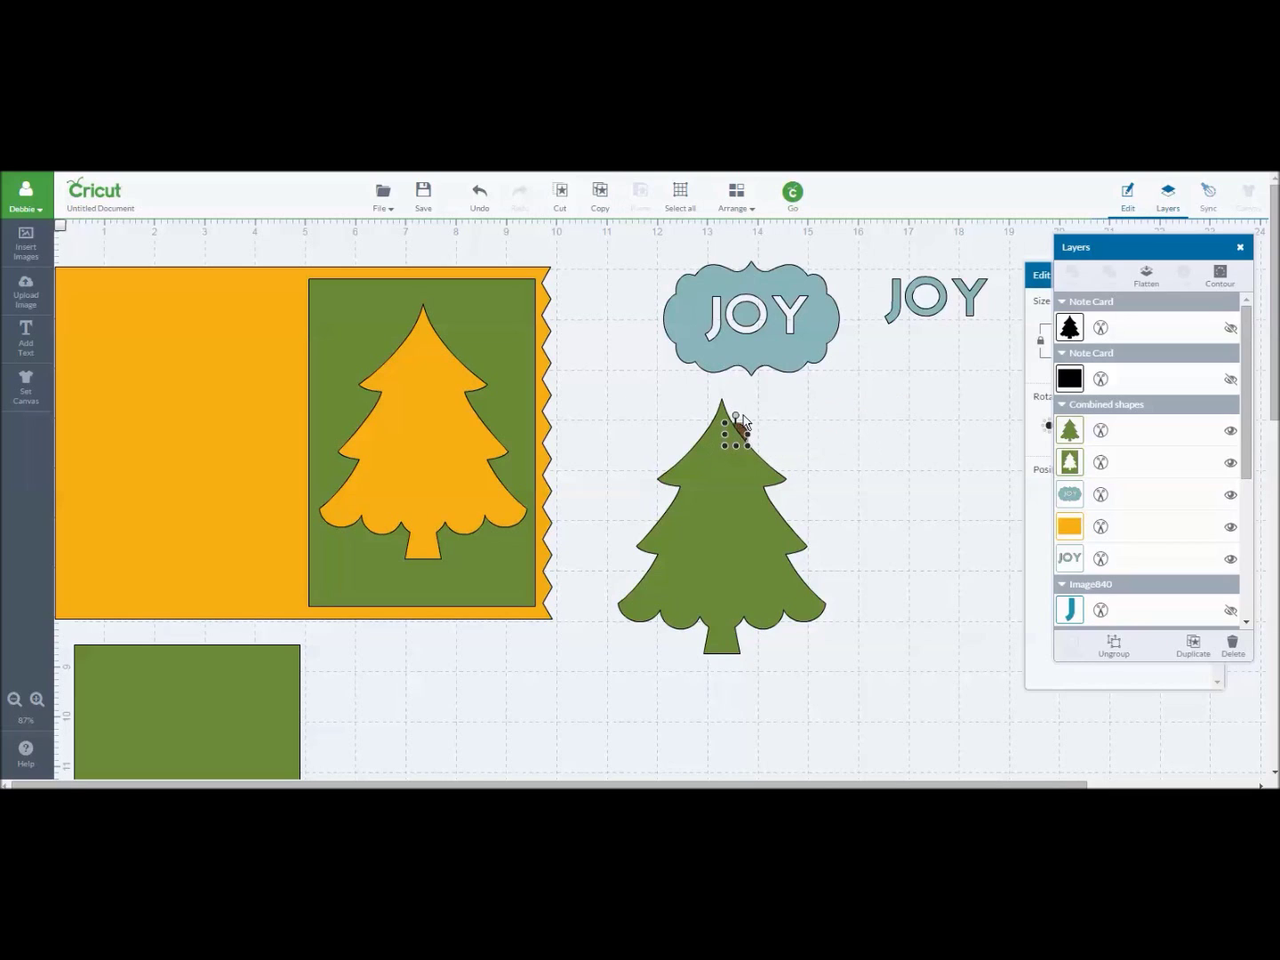
left_click(746, 212)
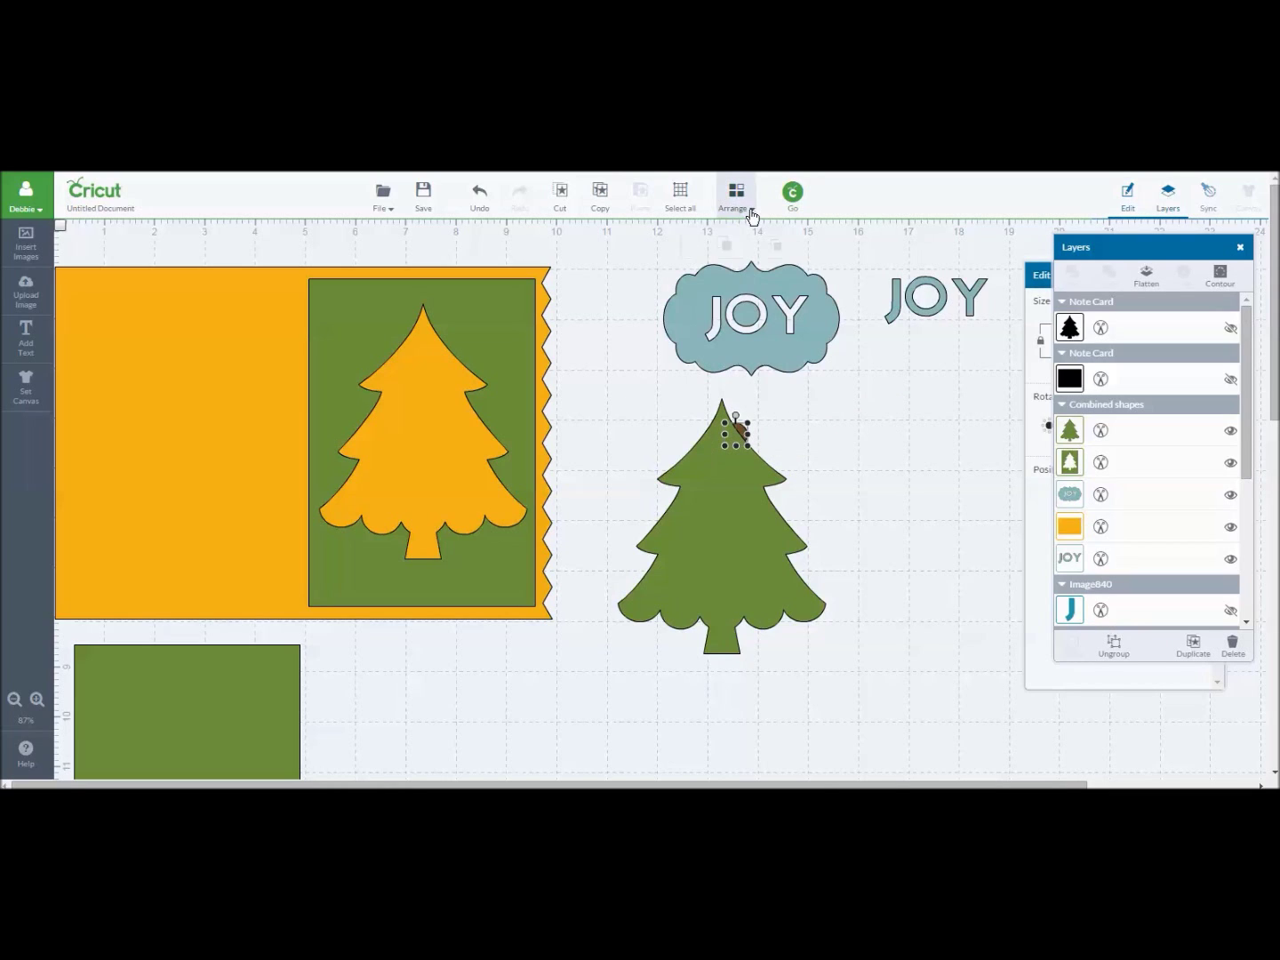
left_click(774, 246)
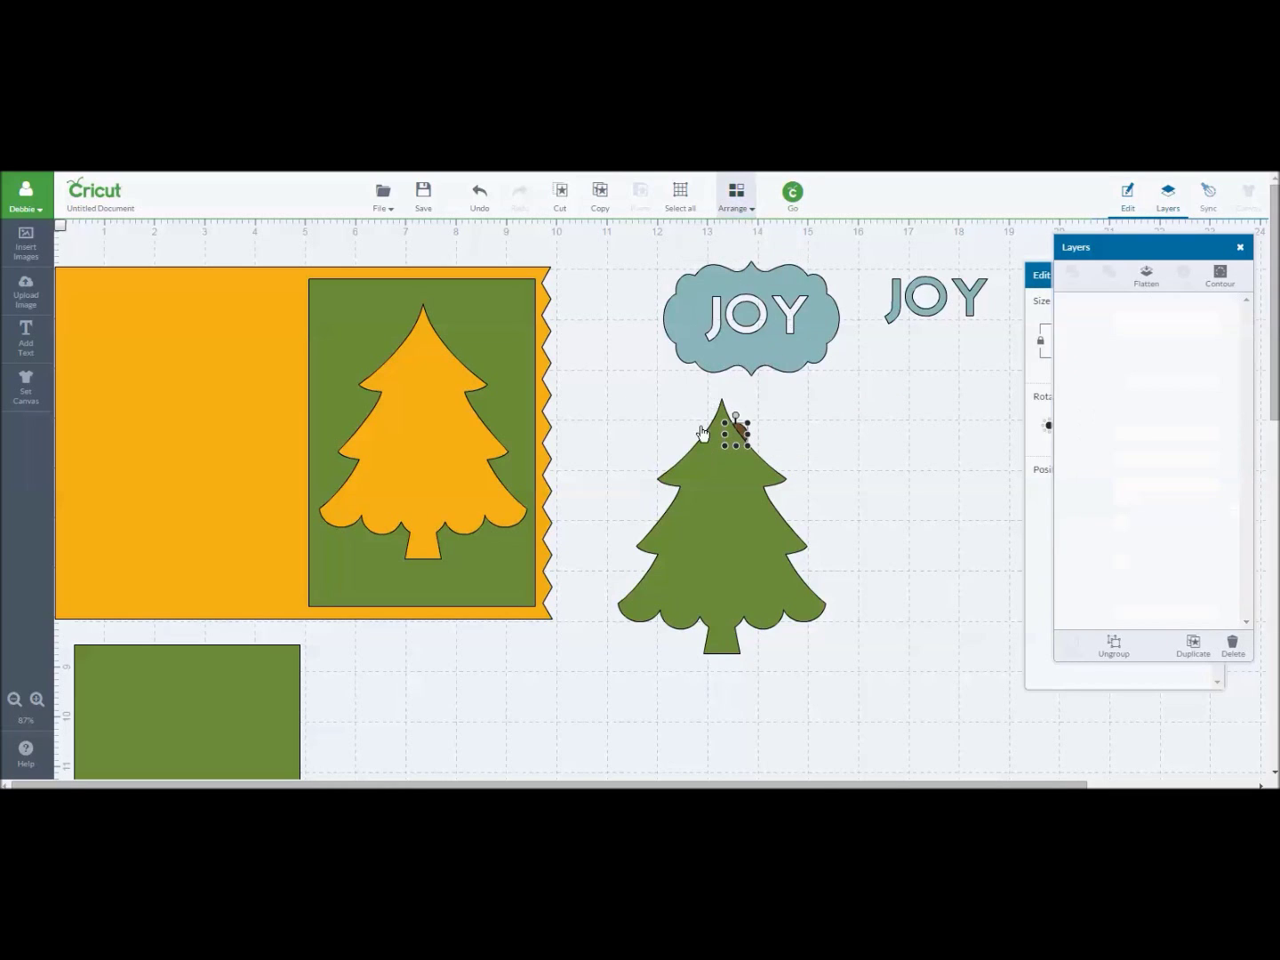
left_click_drag(729, 440, 725, 442)
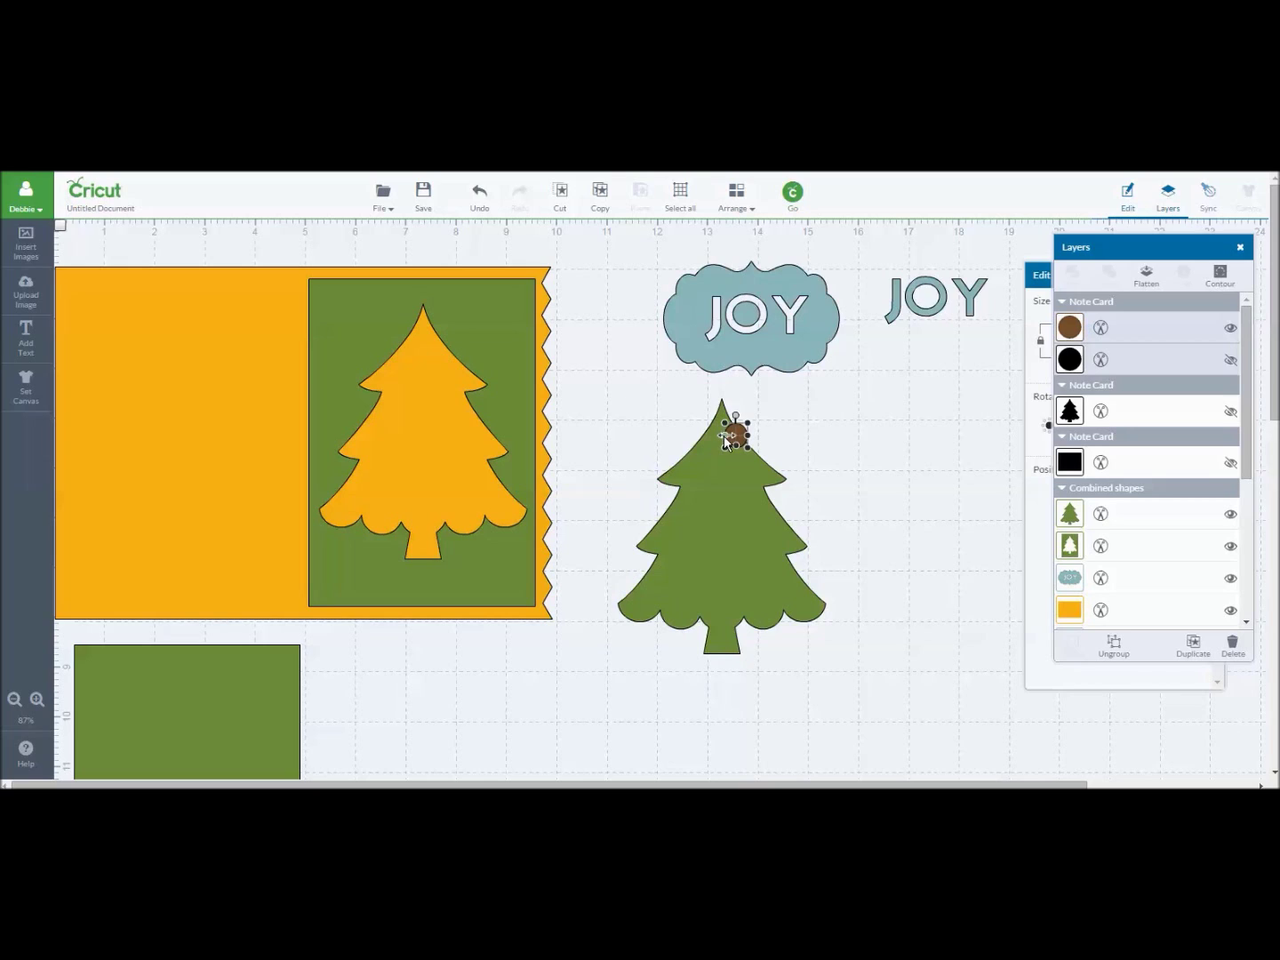
mouse_move(725, 441)
left_mouse_down()
mouse_move(712, 451)
mouse_move(738, 460)
mouse_move(730, 451)
left_mouse_up()
left_click(734, 522)
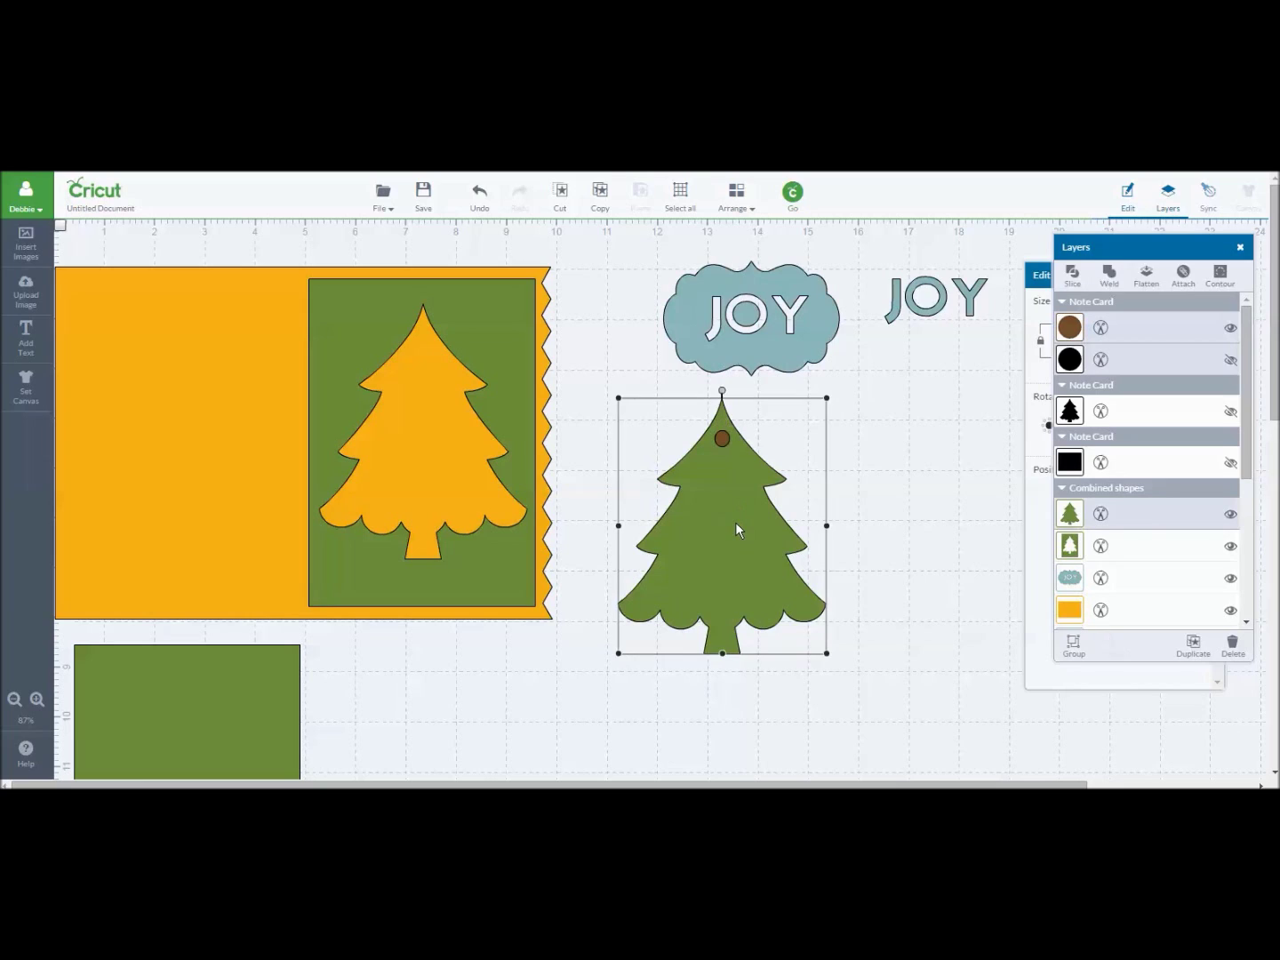
Slice the small circle out of the green tree and move the cut-out circle aside.
left_click(1075, 277)
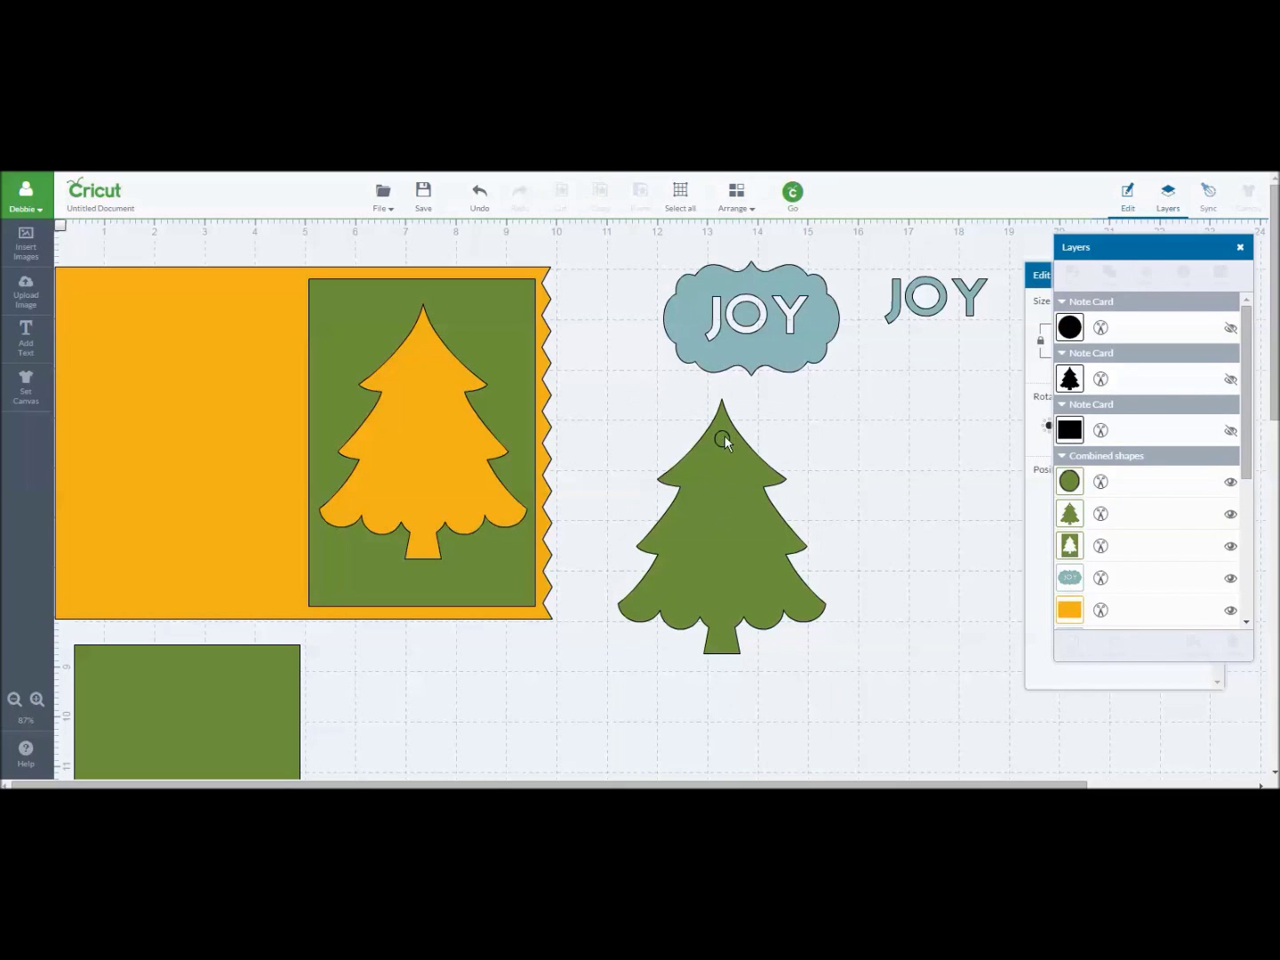
left_click_drag(722, 436, 900, 408)
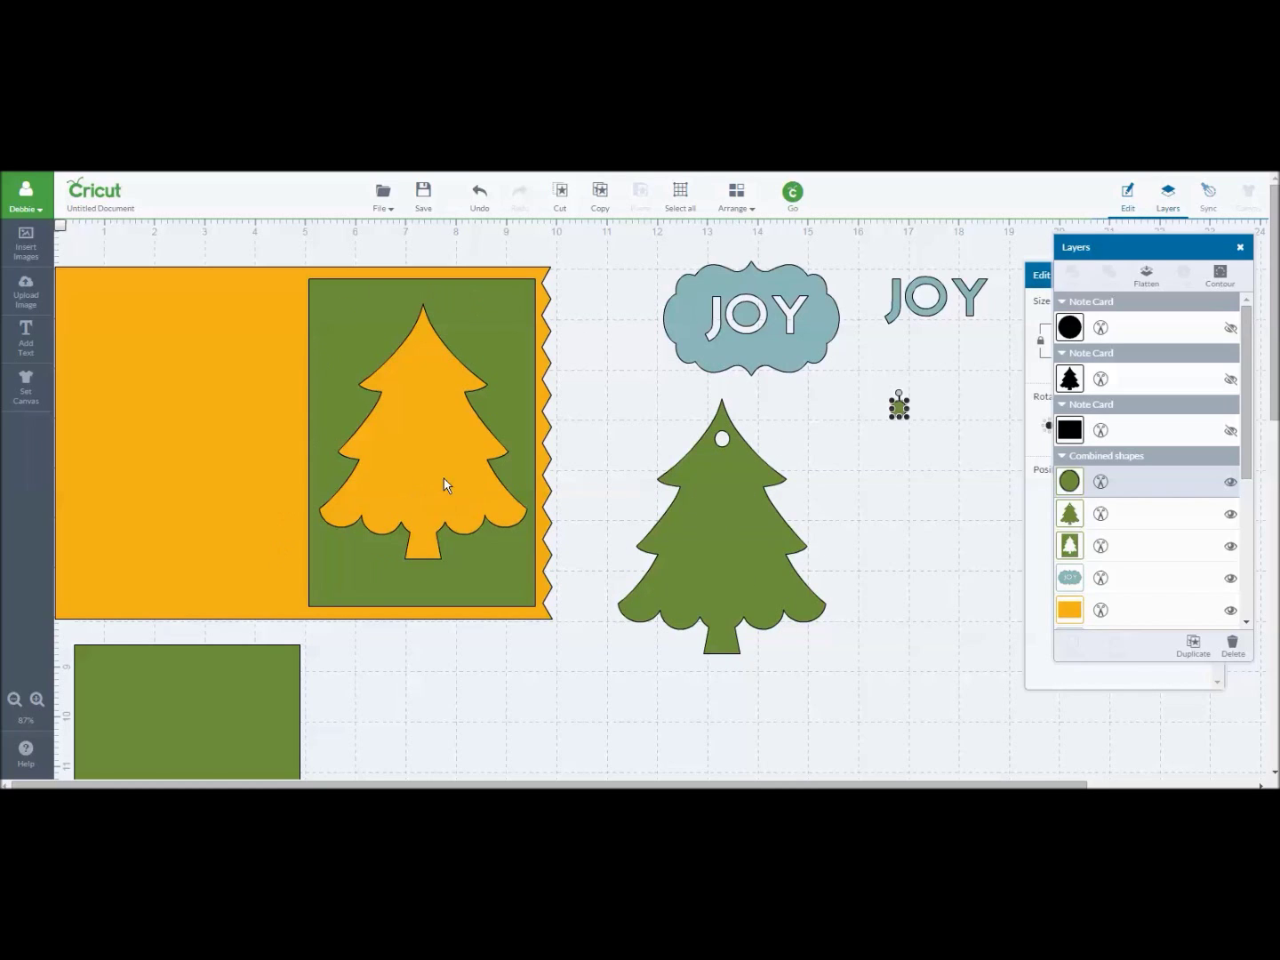
Drag the green tree tag with its hanging hole further right, clear of the card.
left_click(729, 597)
left_click_drag(732, 603, 869, 618)
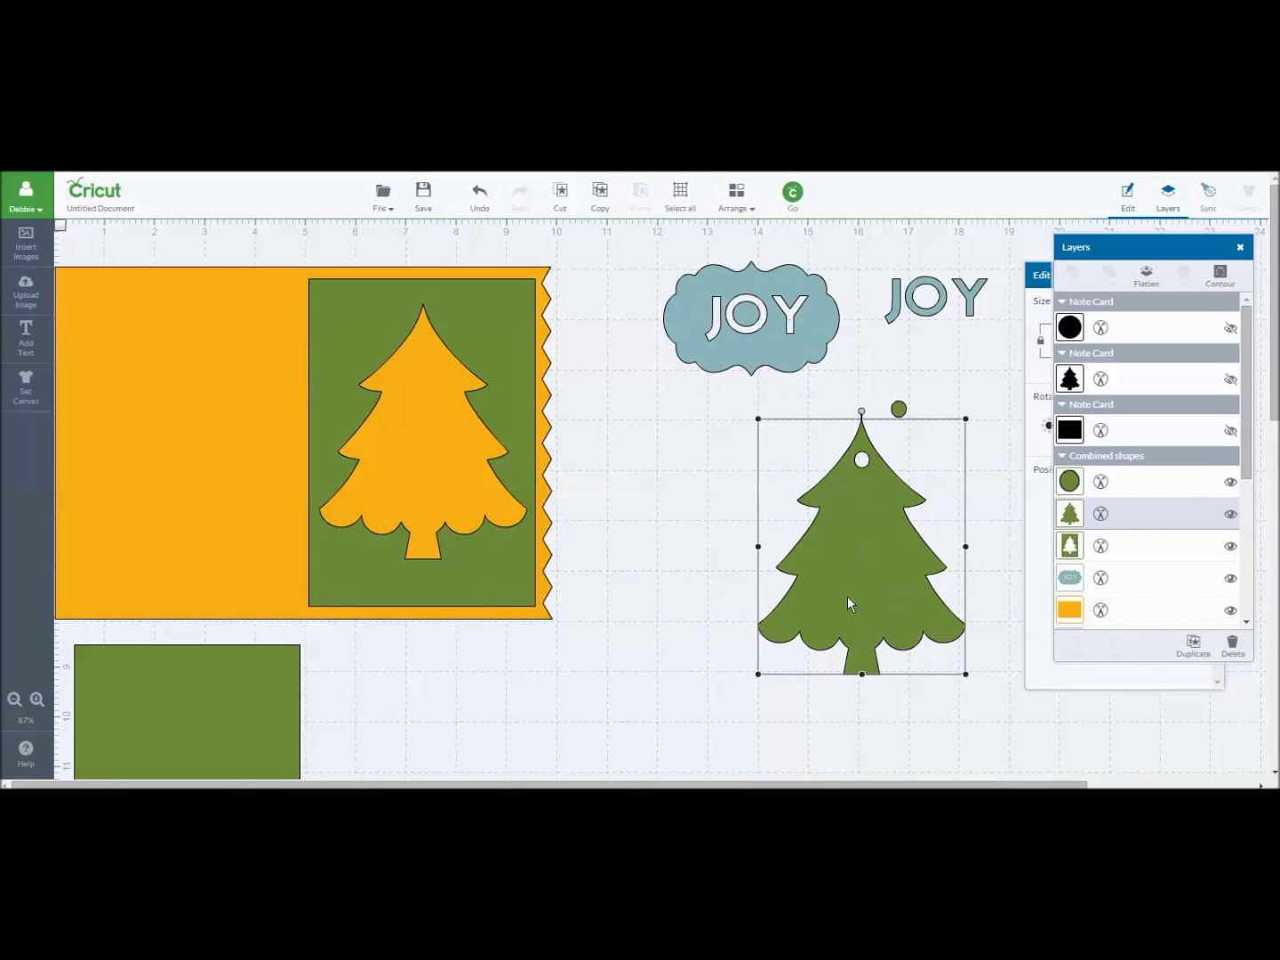